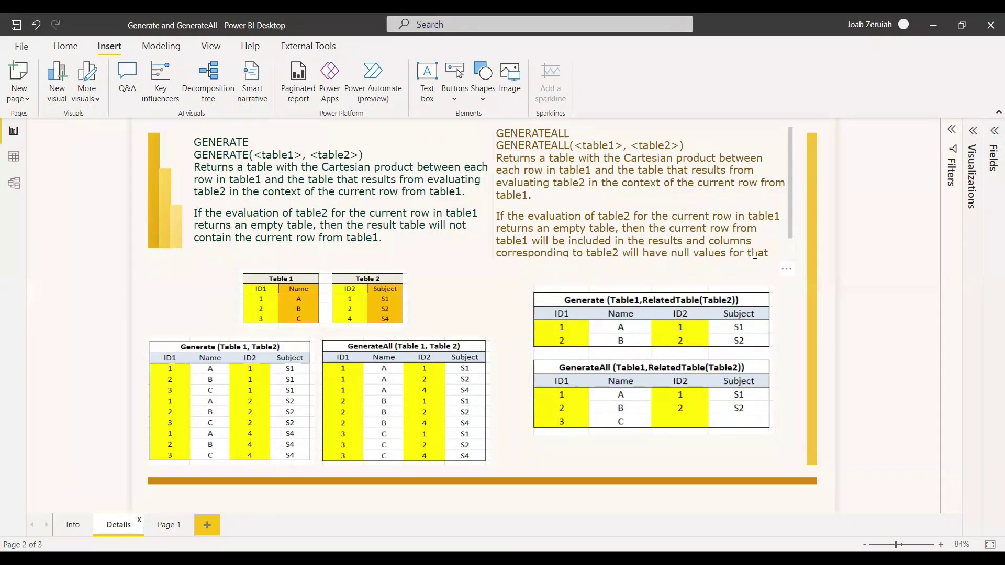
Go to Page 1 of the report and list the fields of the Products and Stock tables
{"action": "scroll", "coordinate": [788, 215], "scroll_direction": "down", "scroll_amount": 1}
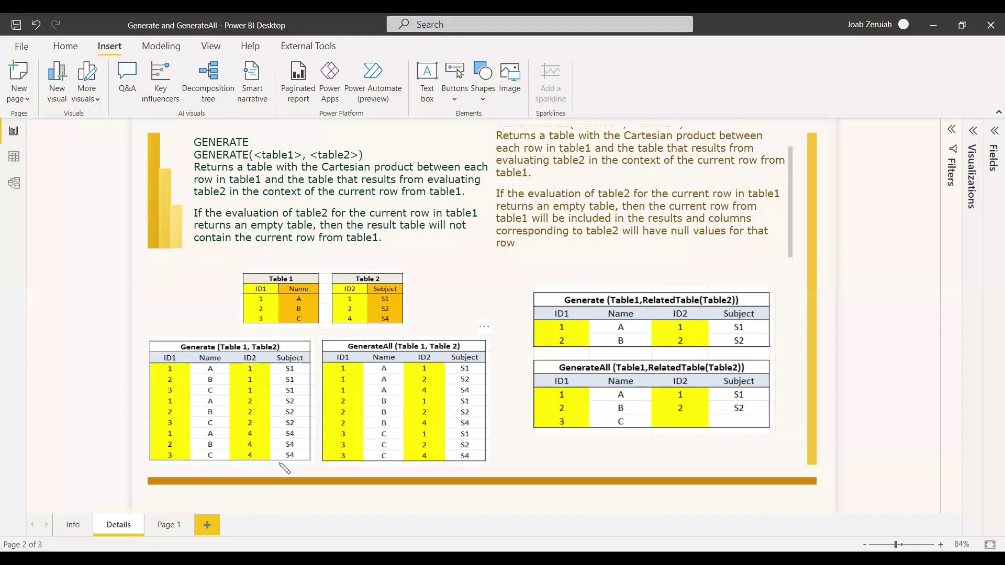
{"action": "left_click", "coordinate": [170, 525]}
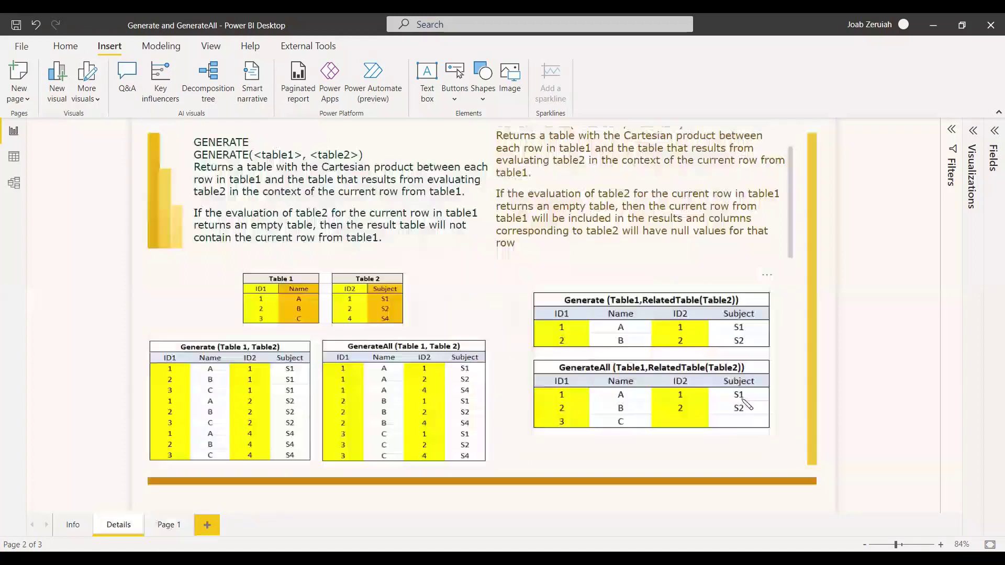
{"action": "left_click", "coordinate": [993, 142]}
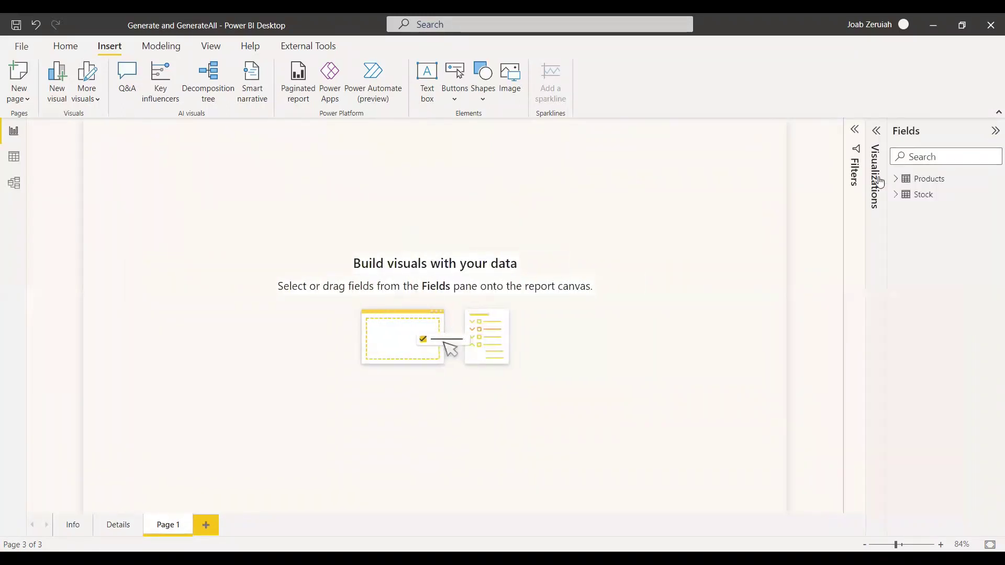
{"action": "left_click", "coordinate": [896, 179]}
{"action": "left_click", "coordinate": [896, 226]}
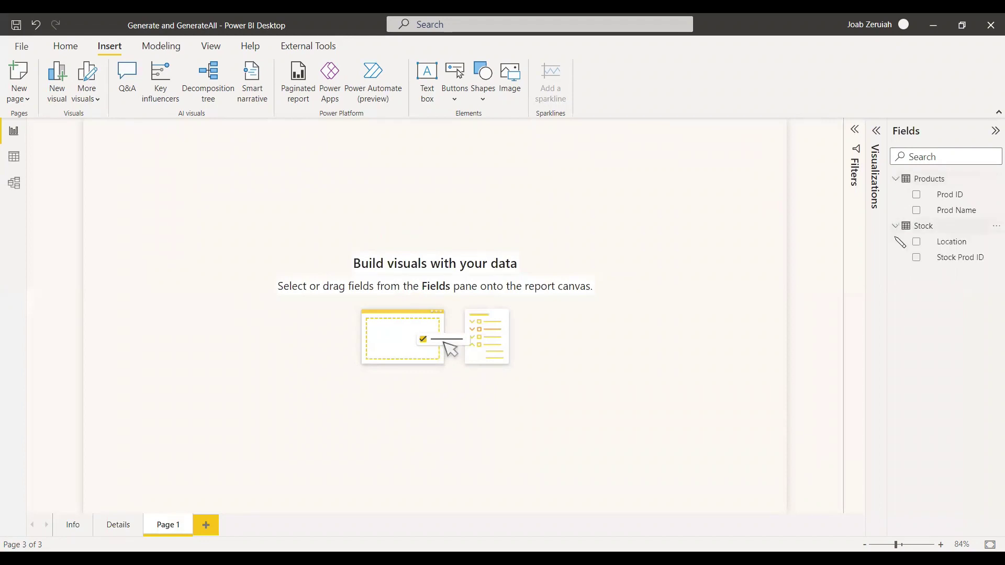
Insert a table visual showing Prod ID and Prod Name from the Products table
{"action": "left_click", "coordinate": [876, 131]}
{"action": "left_click", "coordinate": [818, 272]}
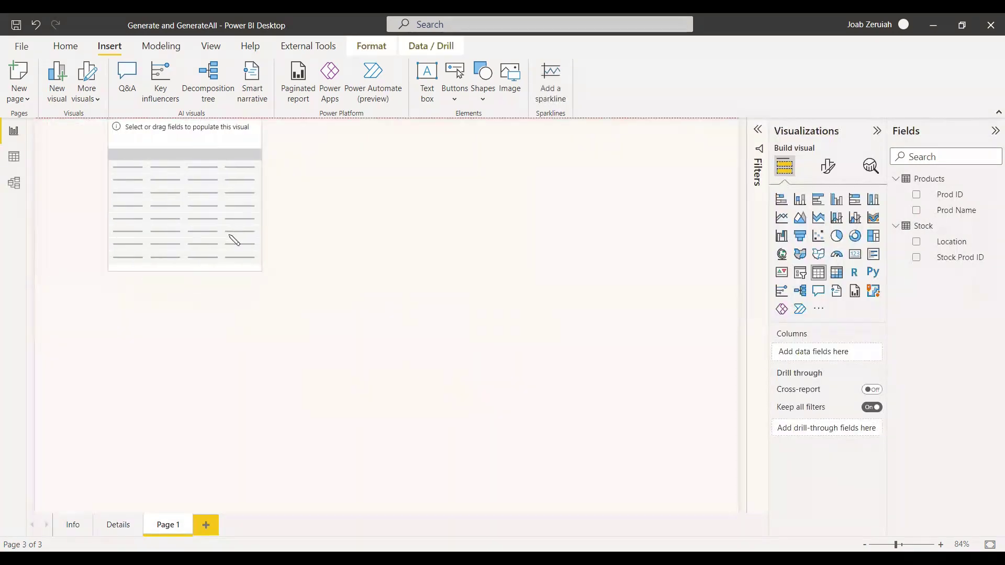
{"action": "left_click", "coordinate": [916, 195]}
{"action": "left_click", "coordinate": [915, 211]}
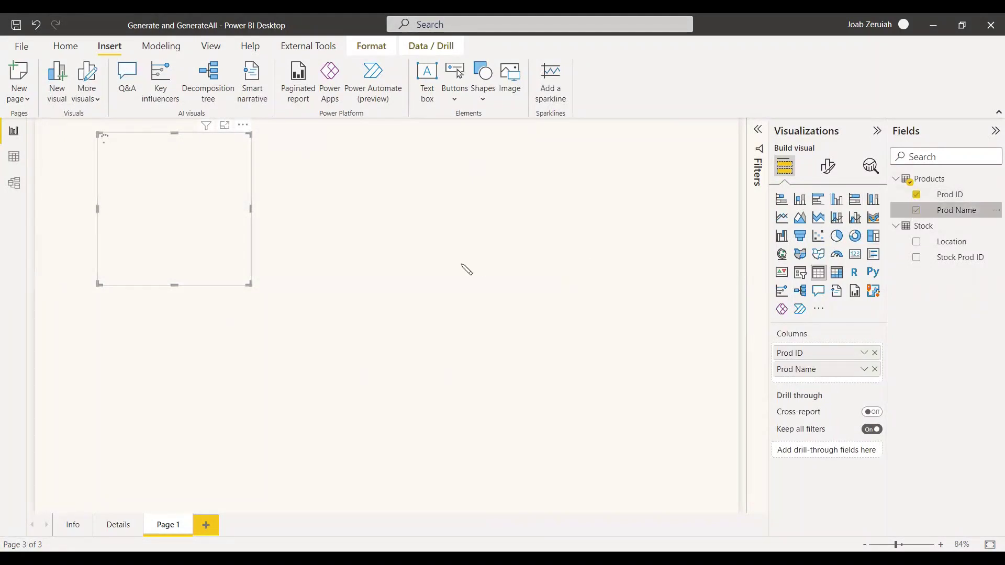
Insert a second table visual showing Stock Prod ID and Location from the Stock table
{"action": "left_click", "coordinate": [465, 267]}
{"action": "left_click", "coordinate": [818, 272]}
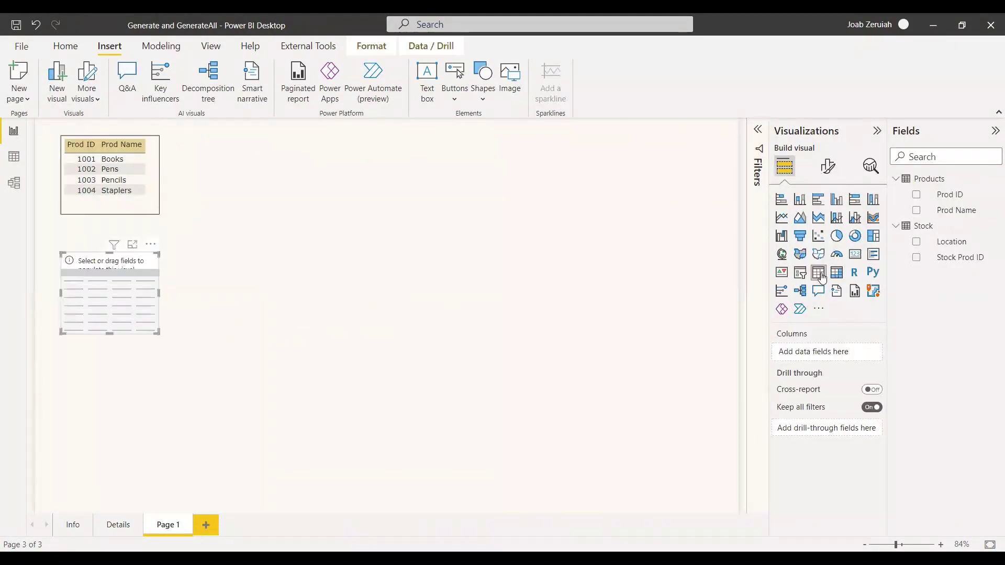
{"action": "left_click", "coordinate": [916, 258]}
{"action": "left_click", "coordinate": [915, 241]}
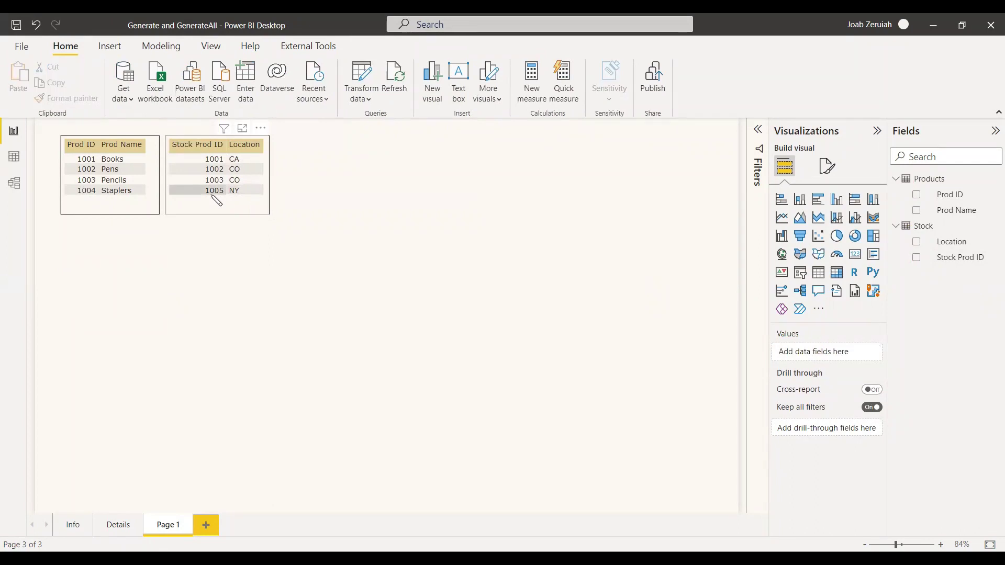
{"action": "left_click", "coordinate": [93, 206]}
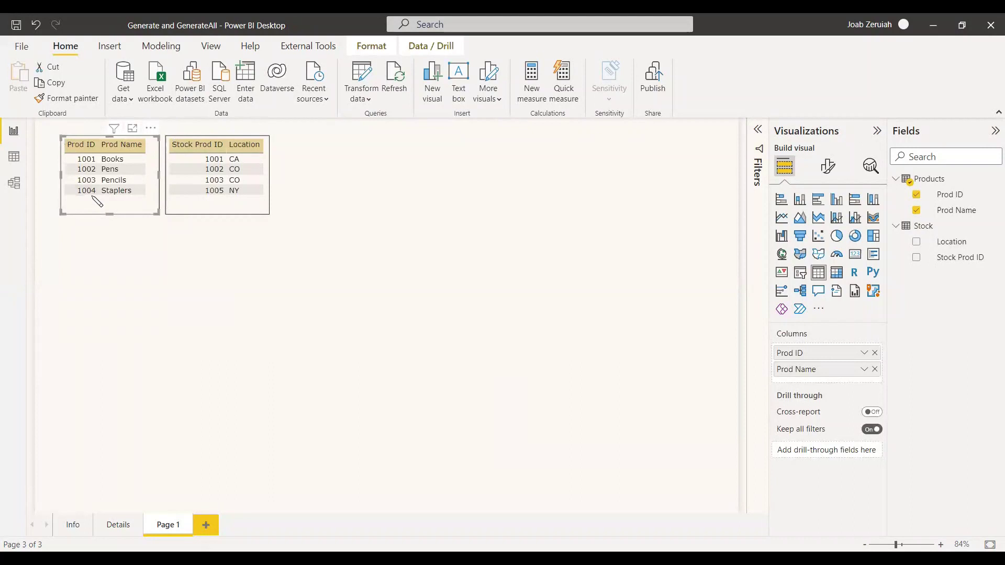
{"action": "left_click", "coordinate": [243, 212]}
{"action": "left_click", "coordinate": [285, 210]}
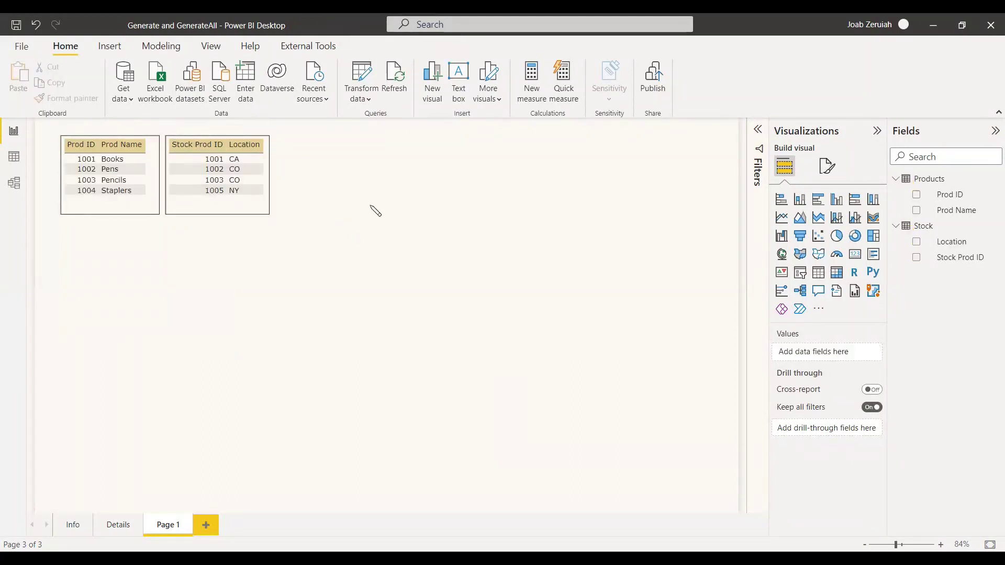
Create a calculated table with the formula Generate Products = GENERATE(Products, Stock)
{"action": "left_click", "coordinate": [15, 158]}
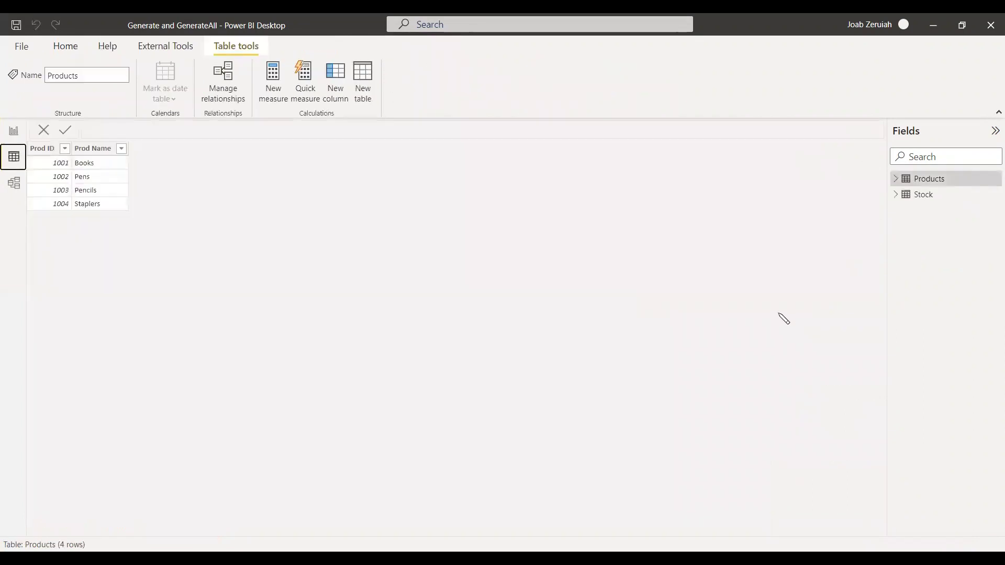
{"action": "left_click", "coordinate": [364, 80]}
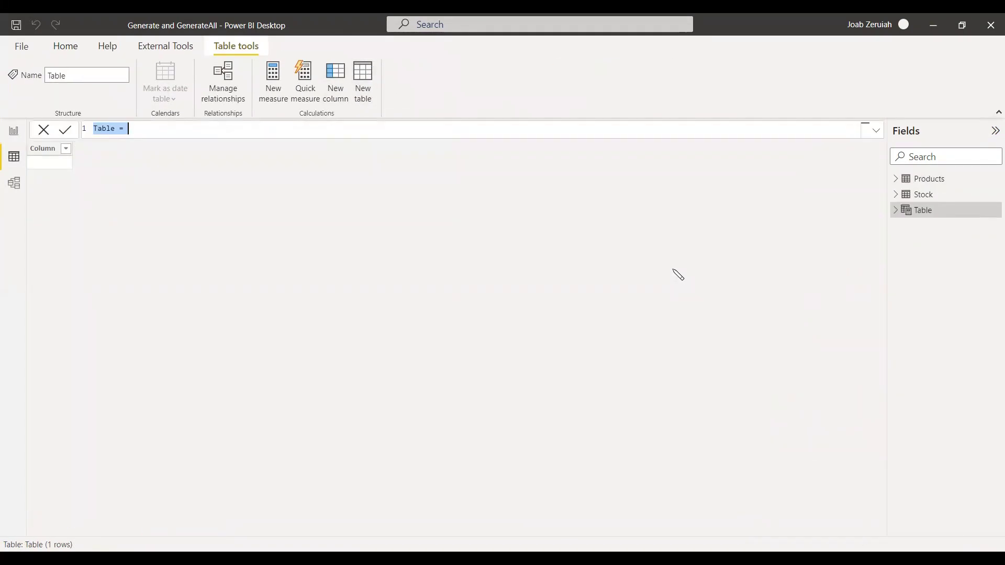
{"action": "type", "text": "Generate"}
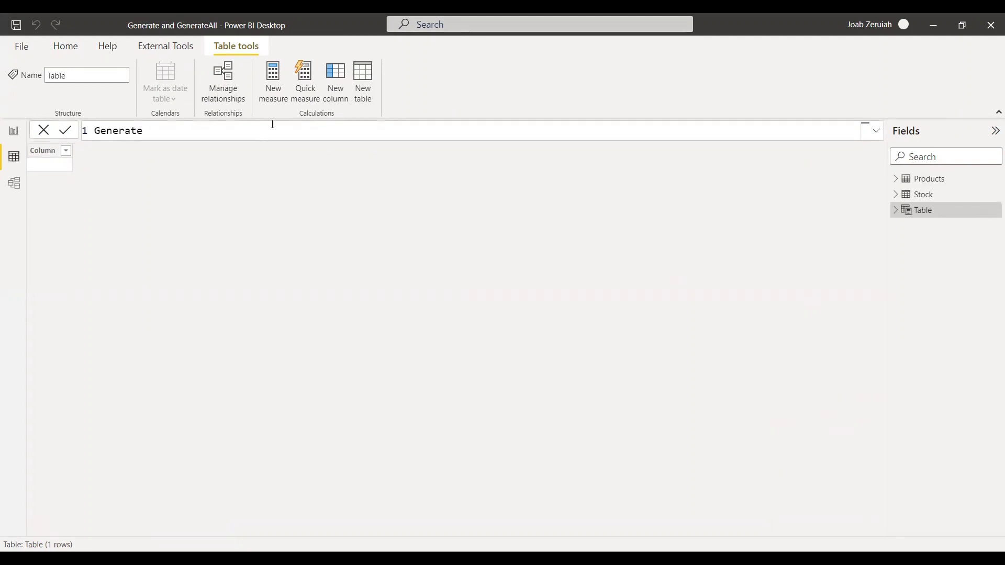
{"action": "type", "text": " Products"}
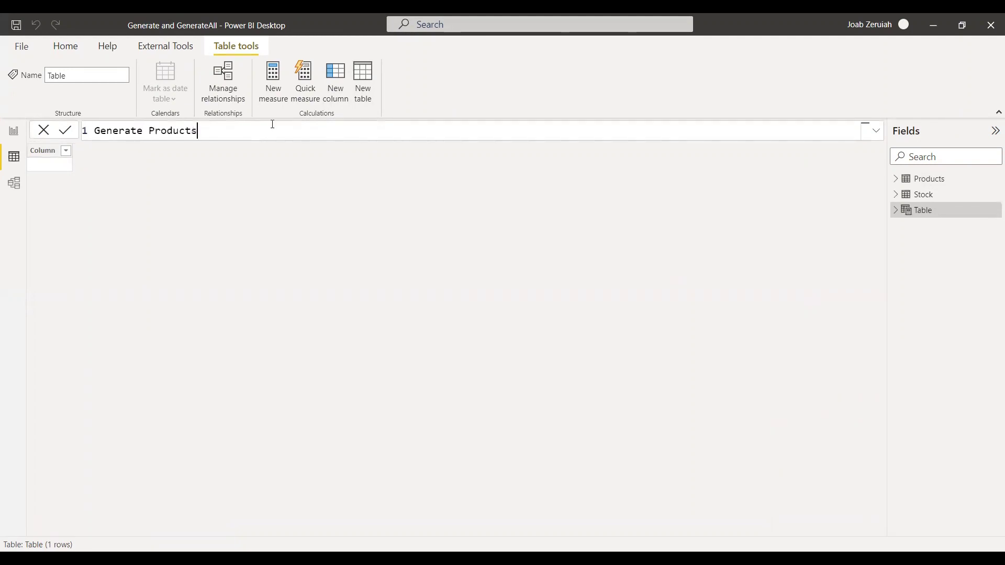
{"action": "type", "text": " = genera"}
{"action": "key", "text": "Down"}
{"action": "key", "text": "Tab"}
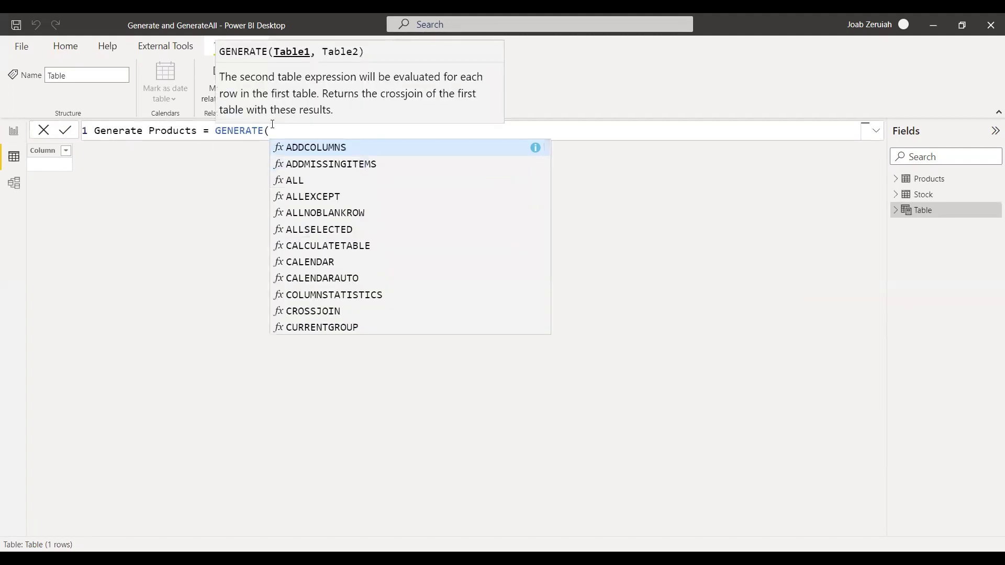
{"action": "type", "text": "prod"}
{"action": "key", "text": "Down"}
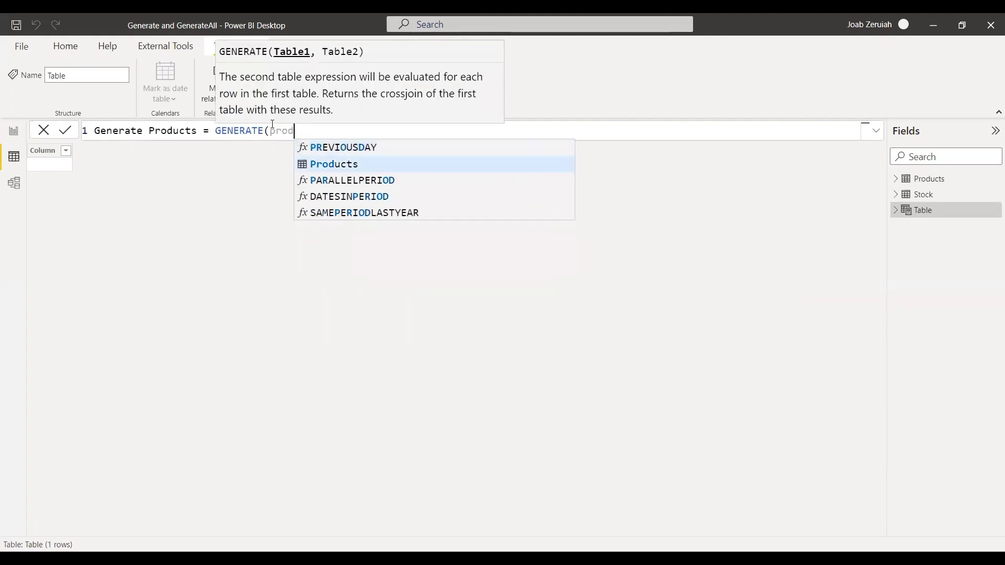
{"action": "key", "text": "Tab"}
{"action": "type", "text": ", stock"}
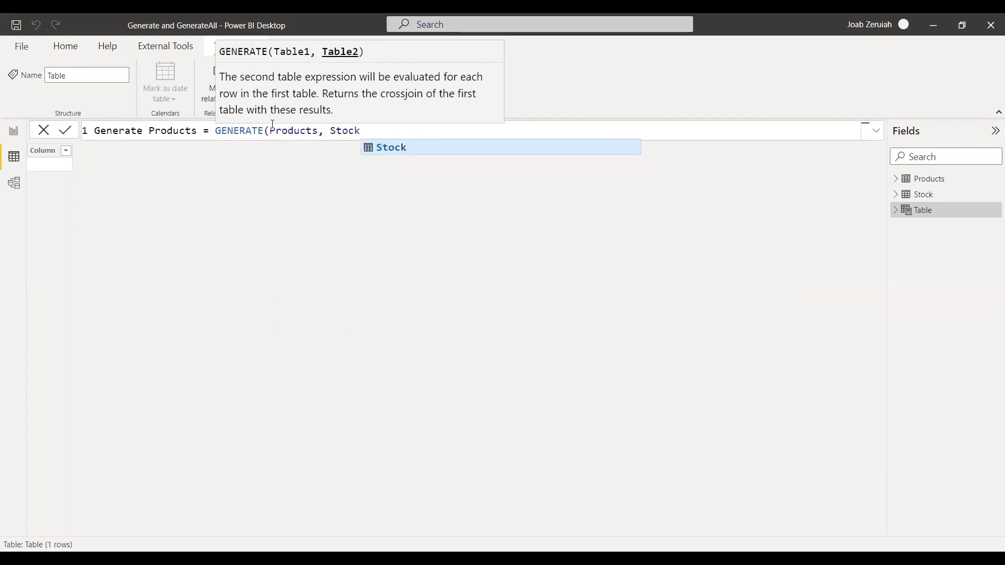
{"action": "type", "text": ")"}
{"action": "key", "text": "Return"}
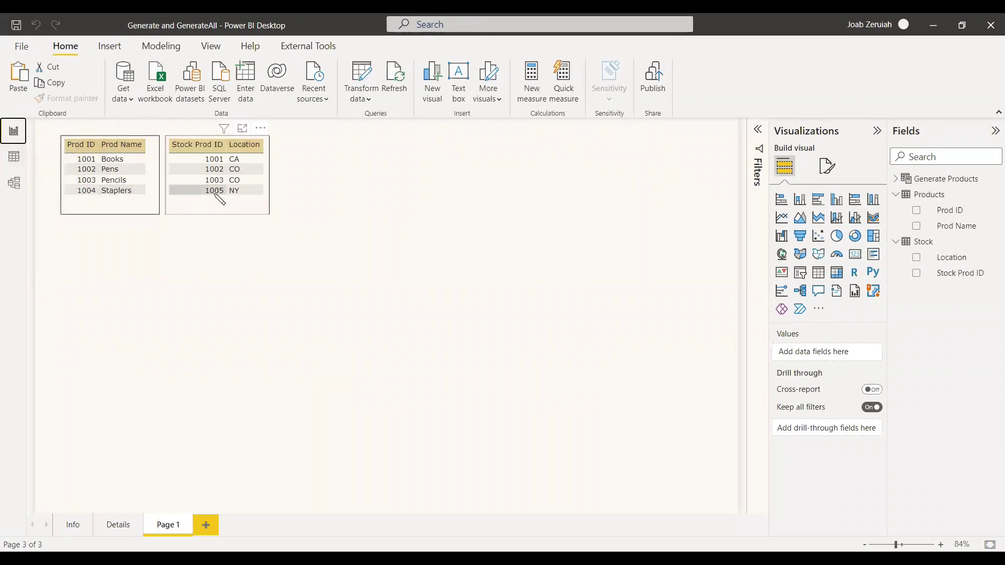
Review the Generate Products rows, then add a table visual to Page 1 with that table's Prod ID unsummarized
{"action": "left_click", "coordinate": [14, 157]}
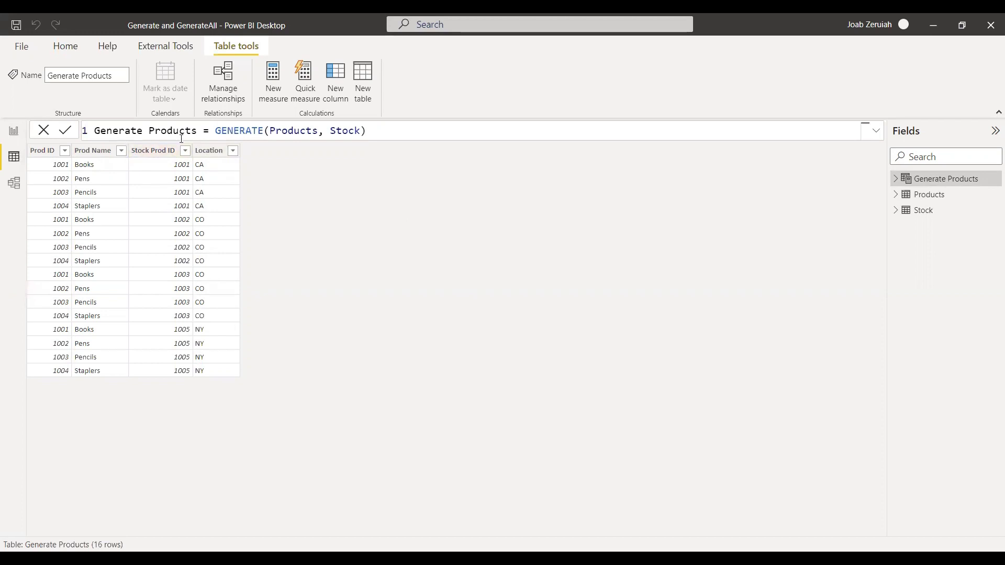
{"action": "left_click", "coordinate": [19, 138]}
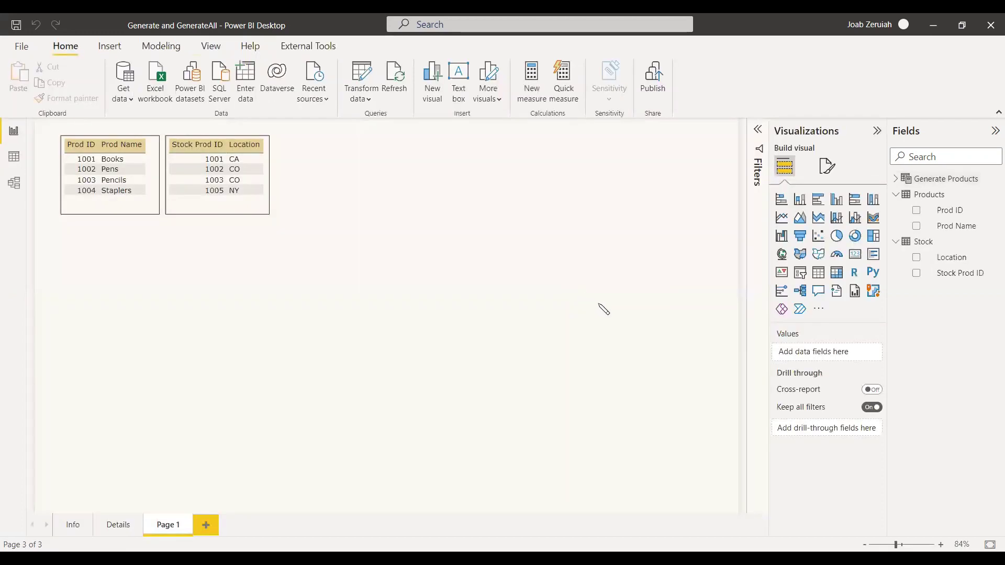
{"action": "left_click", "coordinate": [818, 272]}
{"action": "left_click", "coordinate": [916, 179]}
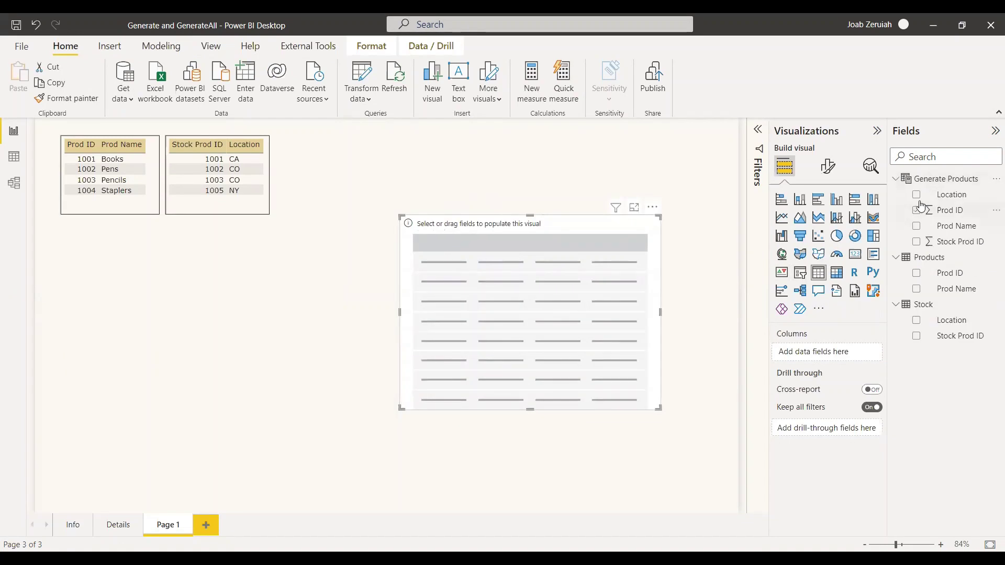
{"action": "left_click", "coordinate": [916, 209]}
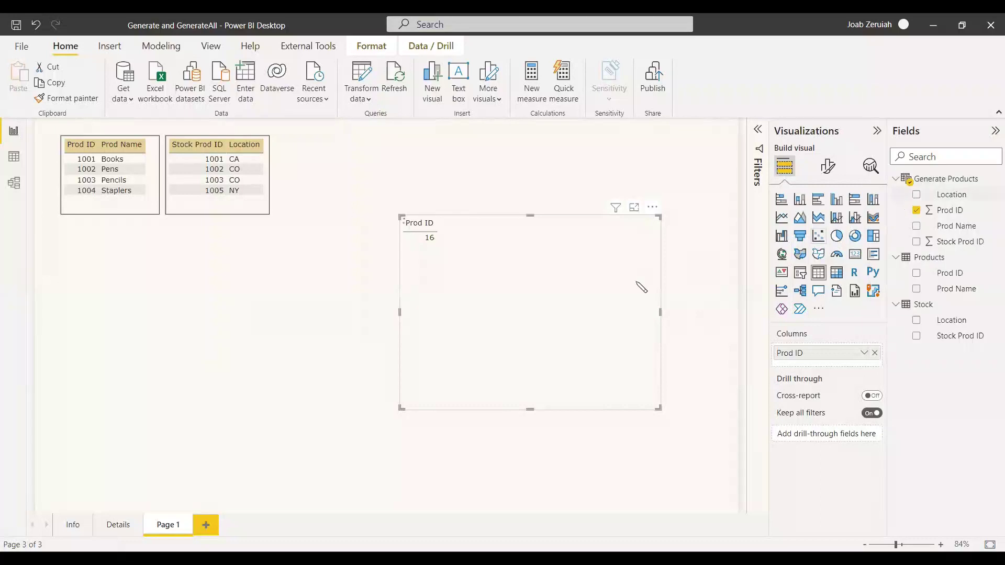
{"action": "left_click", "coordinate": [915, 225]}
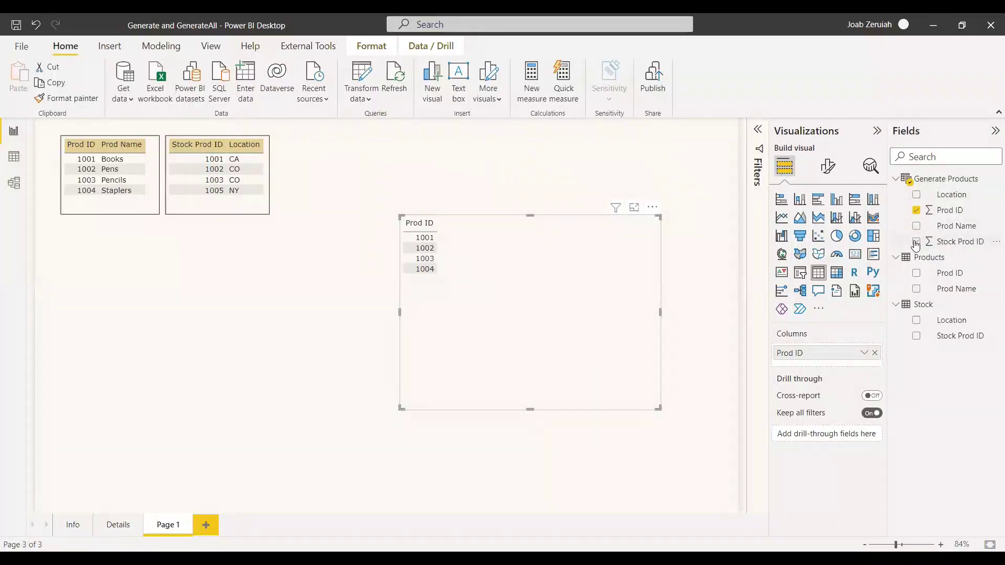
Add Stock Prod ID set to Don't summarize, plus Prod Name and Location, to the Generate Products table visual
{"action": "left_click", "coordinate": [915, 242]}
{"action": "left_click", "coordinate": [863, 368]}
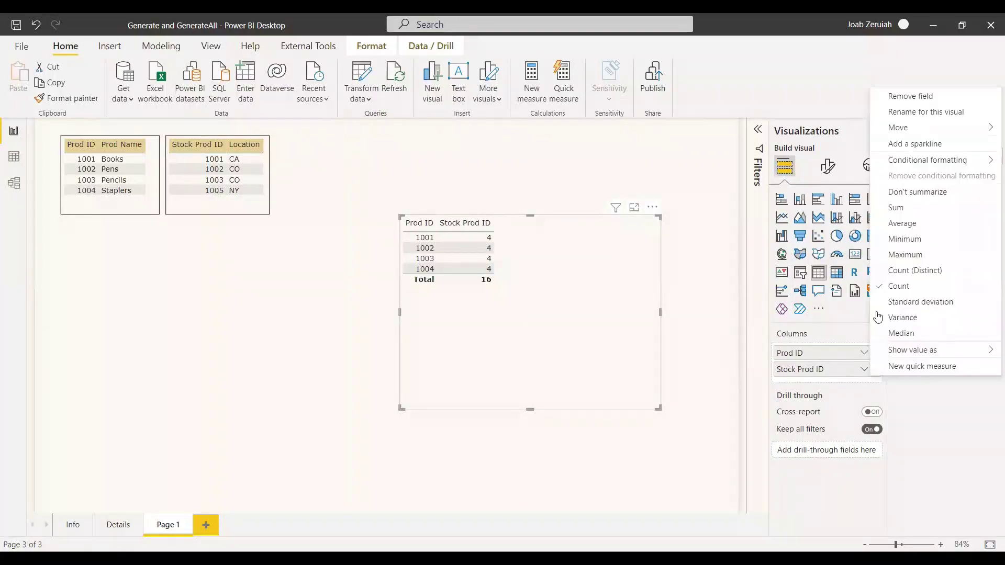
{"action": "left_click", "coordinate": [899, 194]}
{"action": "left_click", "coordinate": [916, 226]}
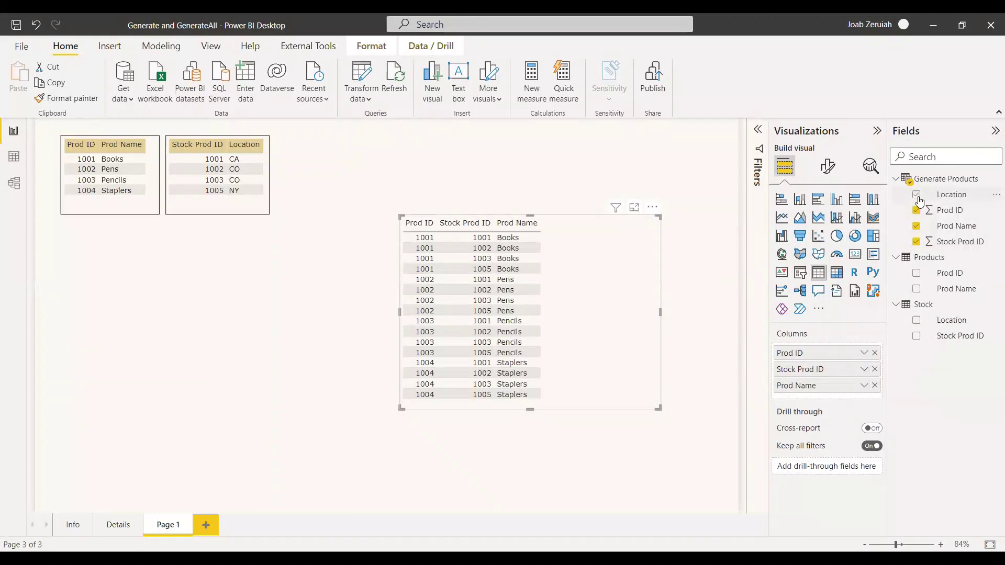
{"action": "left_click", "coordinate": [915, 194]}
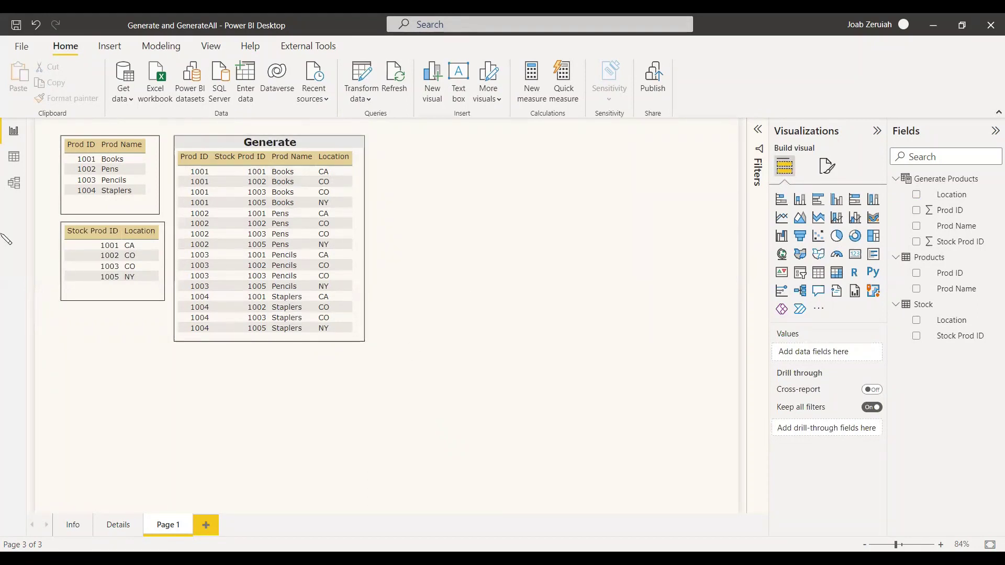
Create a calculated table with the formula GenerateAll Products = GENERATEALL(Products, Stock)
{"action": "left_click", "coordinate": [14, 158]}
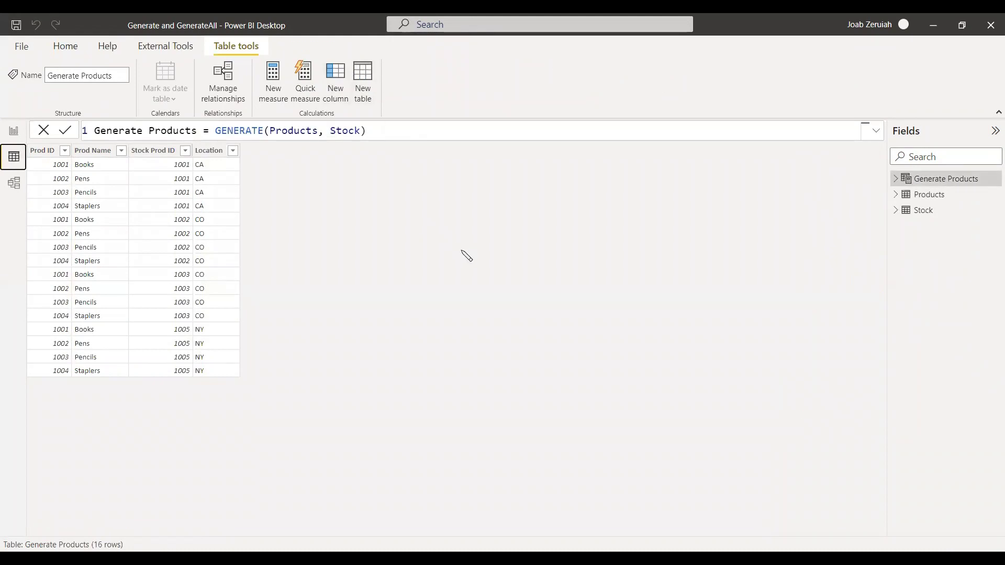
{"action": "type", "text": "Ge"}
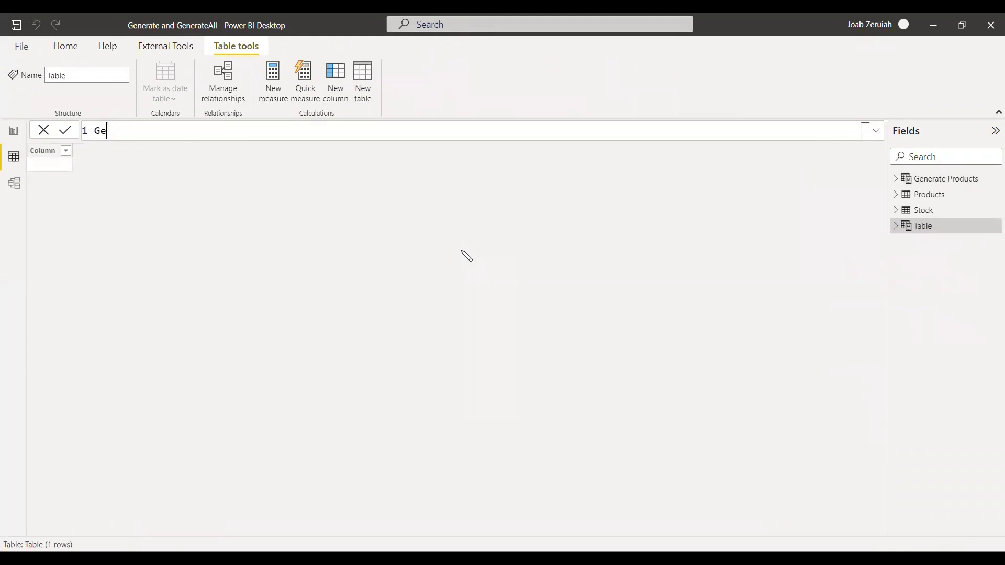
{"action": "type", "text": "nerateAll Products = generate"}
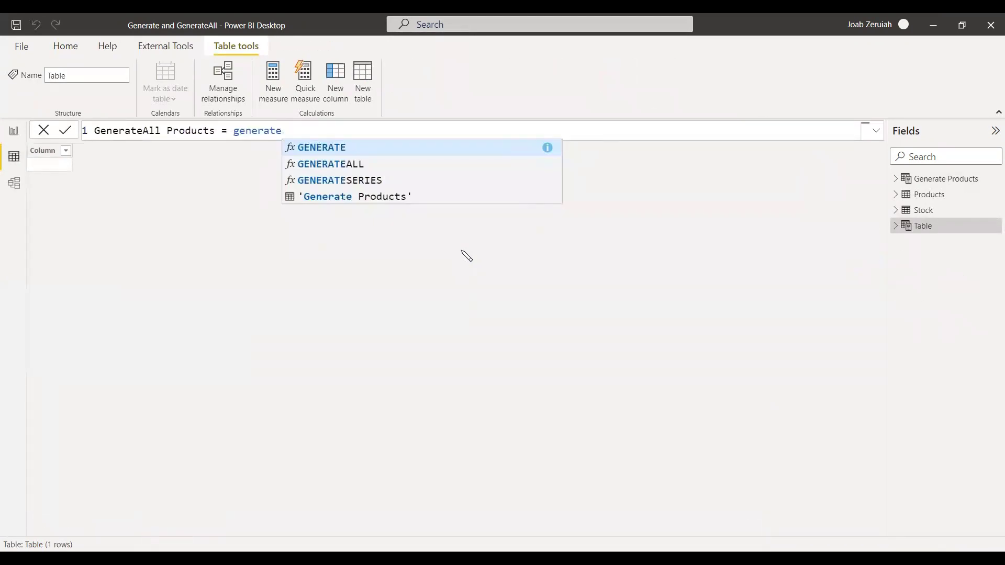
{"action": "key", "text": "Down"}
{"action": "key", "text": "Tab"}
{"action": "type", "text": "produ"}
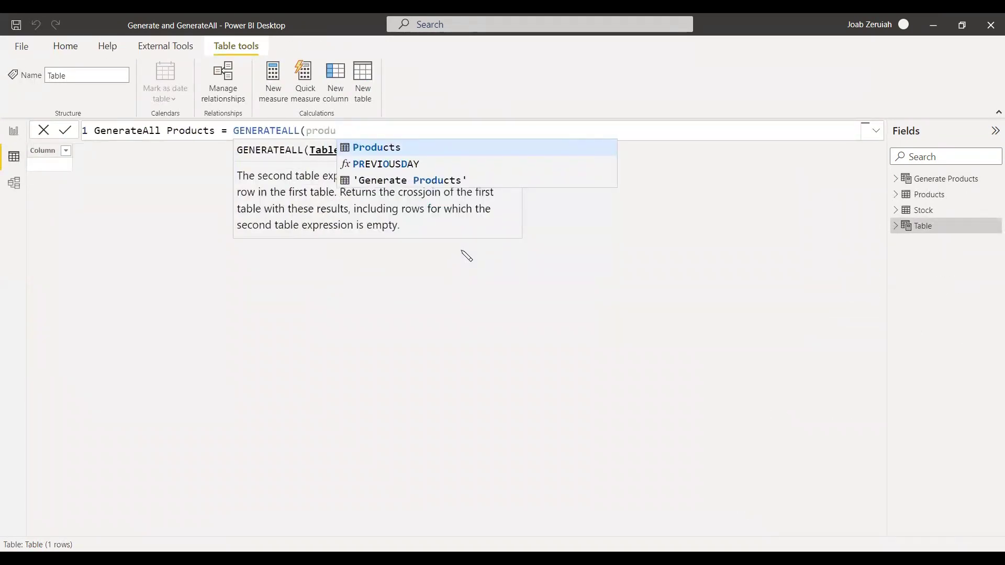
{"action": "key", "text": "Tab"}
{"action": "type", "text": ", Sto"}
{"action": "key", "text": "Tab"}
{"action": "type", "text": ")"}
{"action": "key", "text": "Return"}
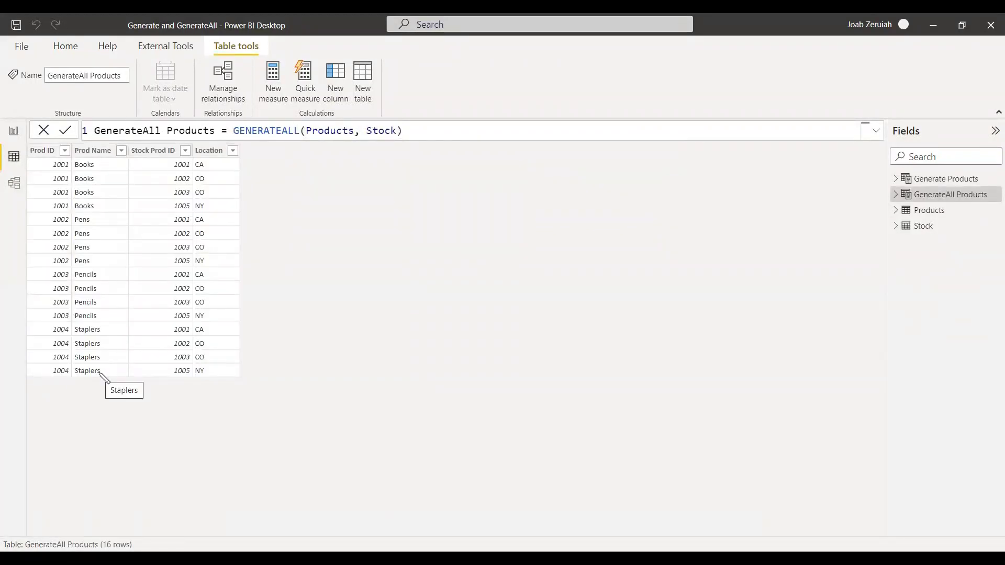
Add a table visual to Page 1 with Prod ID, Stock Prod ID, Prod Name and Location from GenerateAll Products
{"action": "left_click", "coordinate": [14, 131]}
{"action": "left_click", "coordinate": [818, 272]}
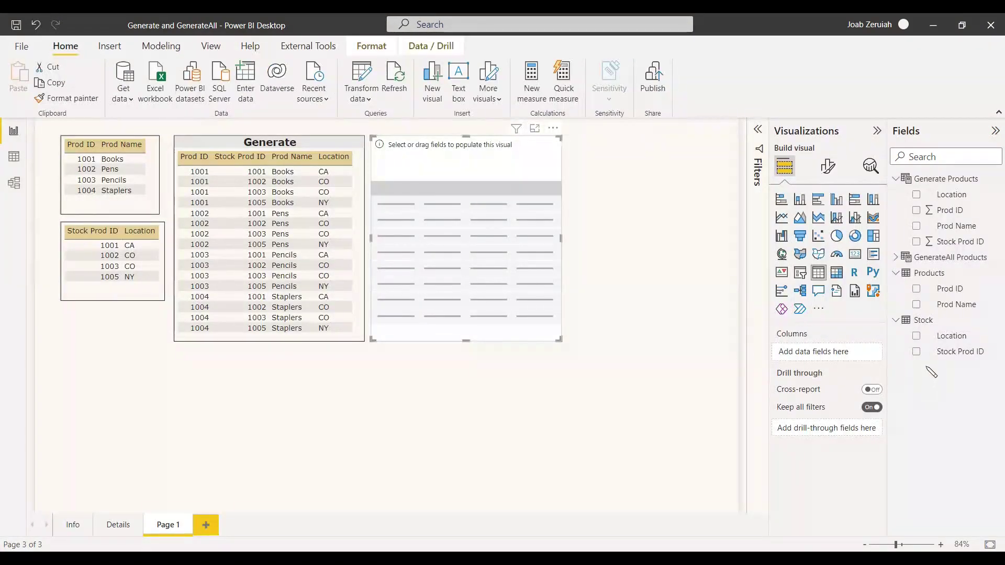
{"action": "left_click", "coordinate": [897, 257]}
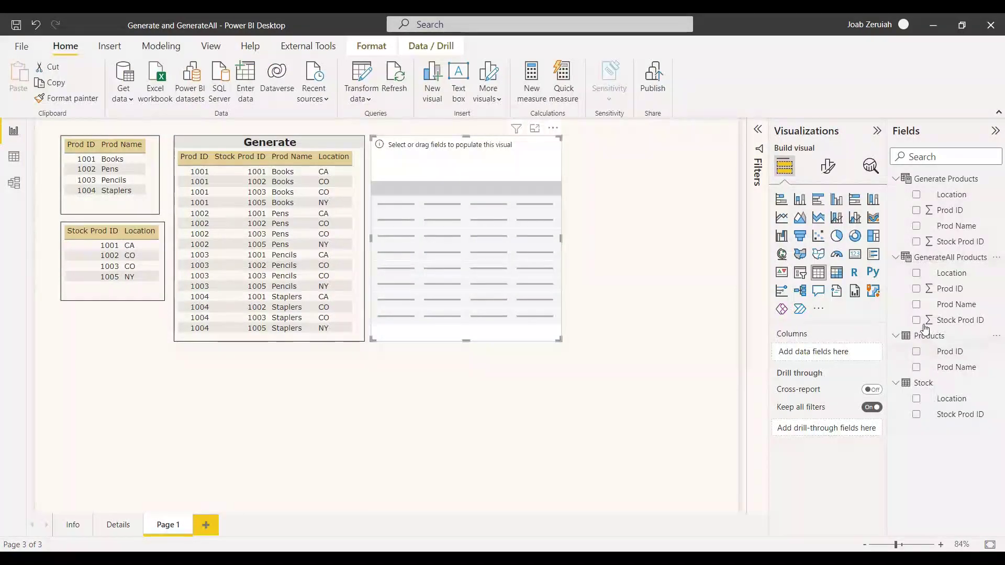
{"action": "left_click", "coordinate": [916, 291]}
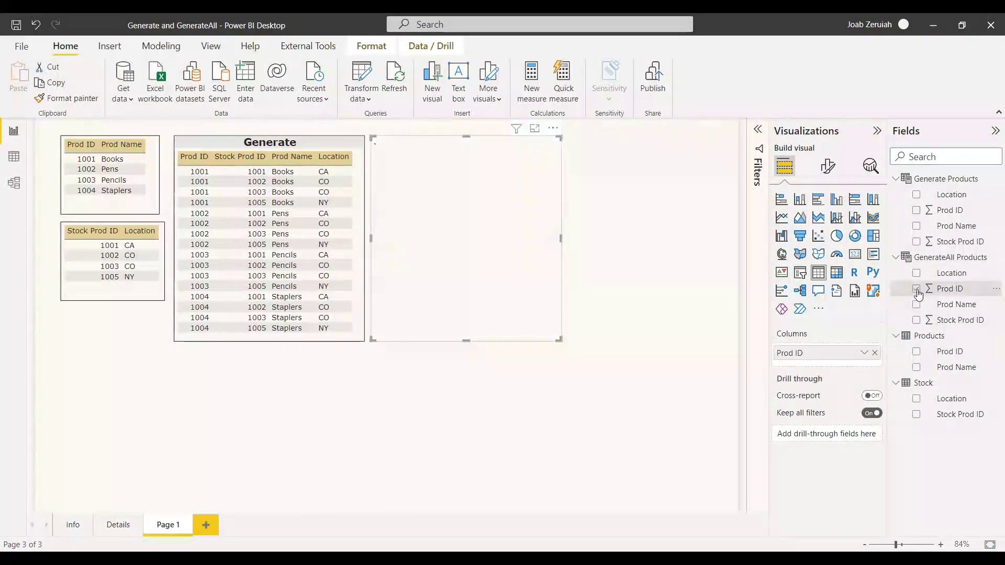
{"action": "left_click", "coordinate": [917, 321]}
{"action": "left_click", "coordinate": [916, 305]}
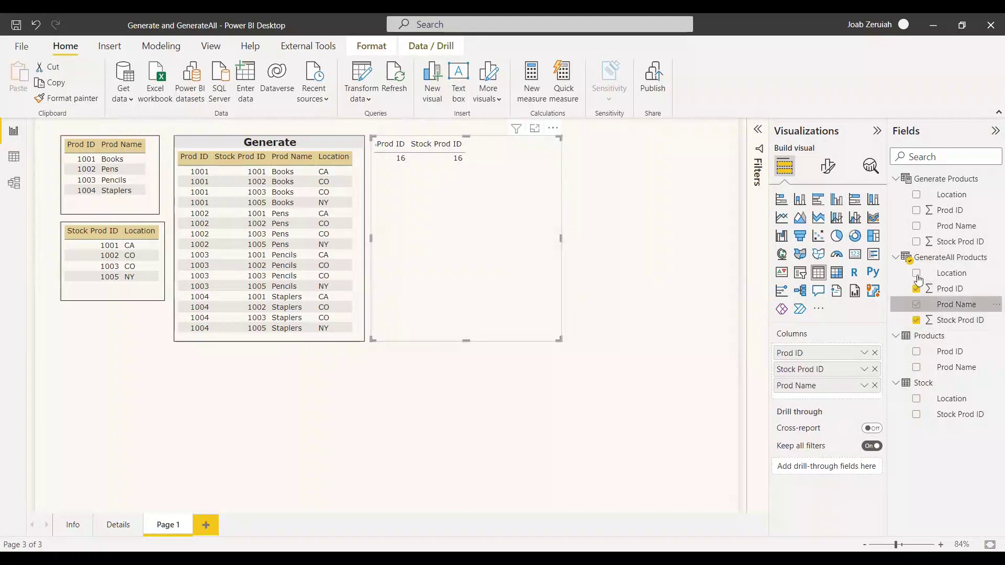
{"action": "left_click", "coordinate": [917, 274]}
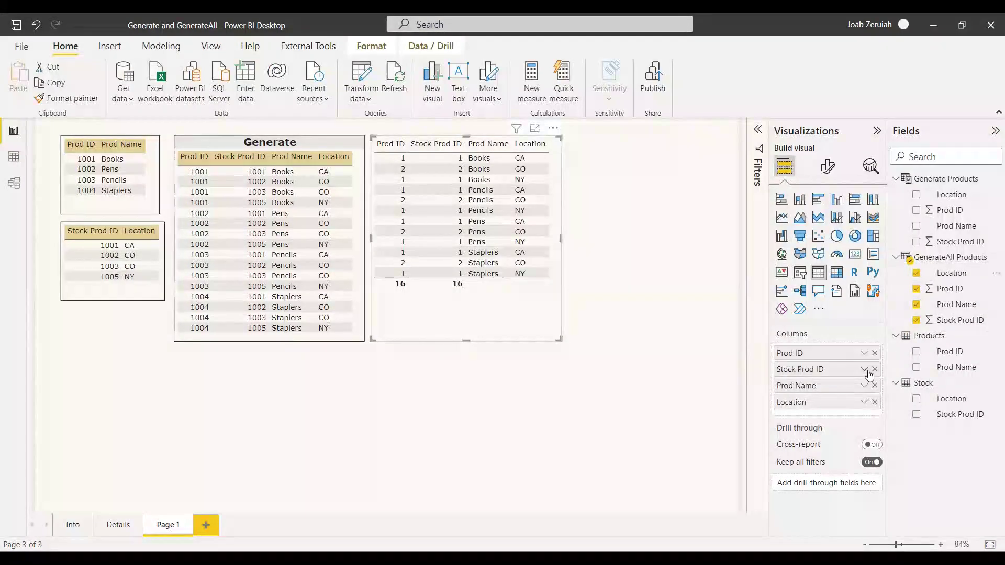
{"action": "left_click", "coordinate": [637, 425]}
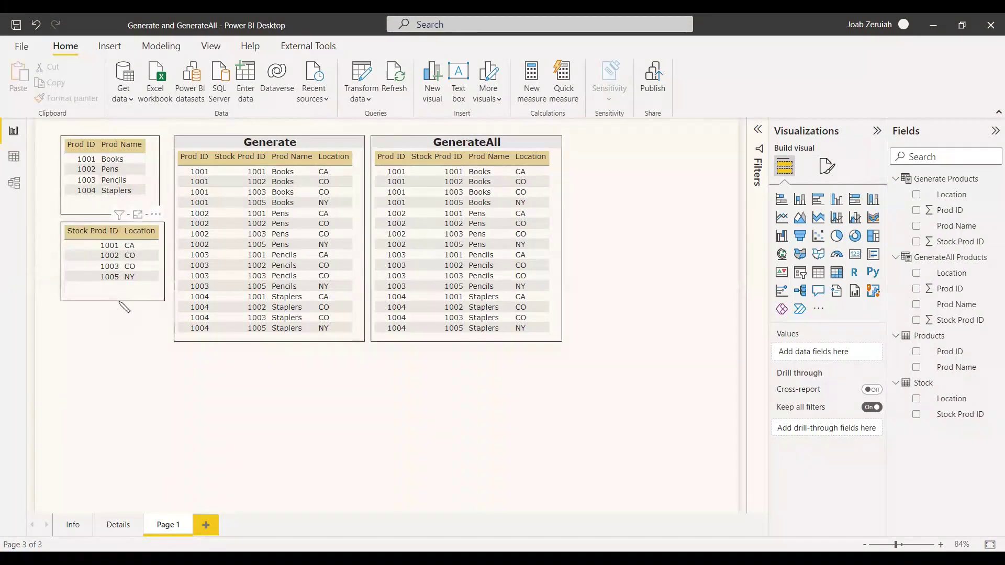
Create a calculated table with the formula Genetare Stocks = GENERATE(Products,RELATEDTABLE(Stock))
{"action": "left_click", "coordinate": [13, 157]}
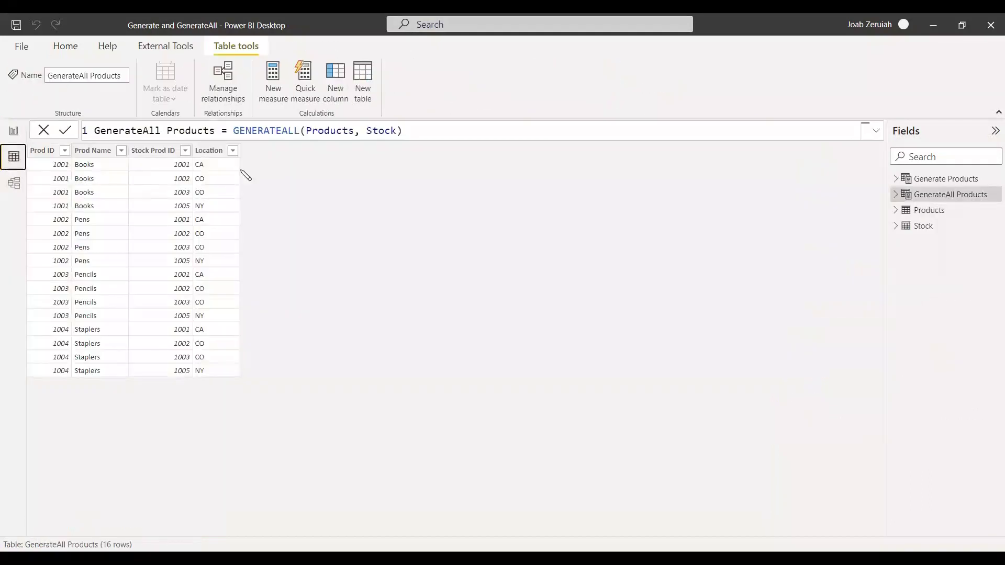
{"action": "left_click", "coordinate": [362, 82]}
{"action": "type", "text": "Genetare"}
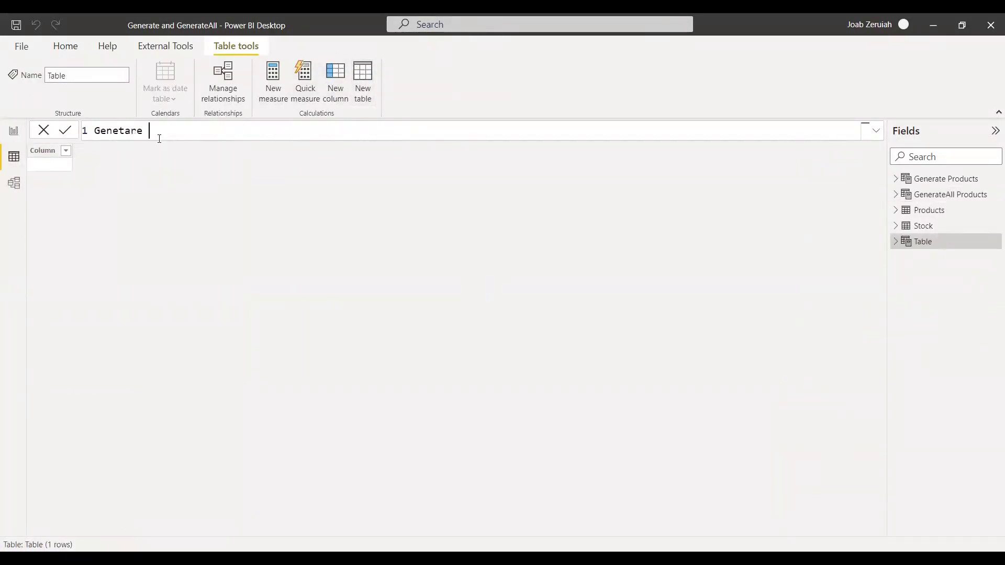
{"action": "type", "text": " Stocks = GENERATE("}
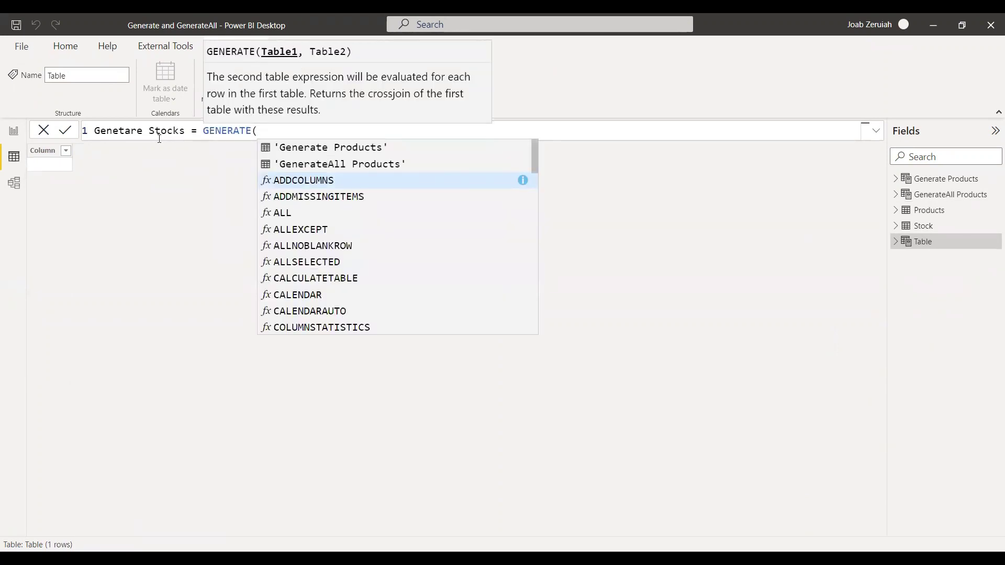
{"action": "type", "text": "Products,"}
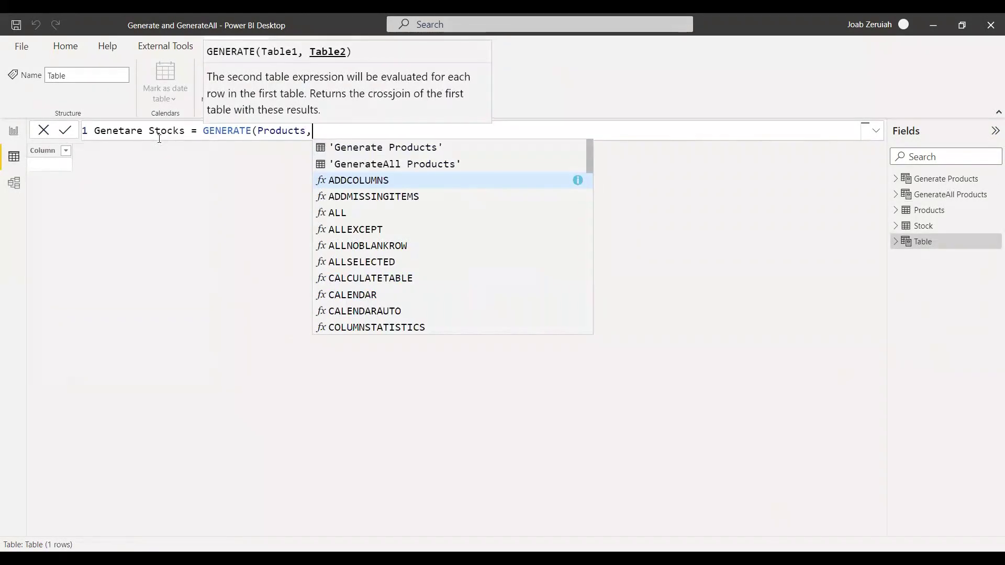
{"action": "type", "text": "RELATEDTABLE("}
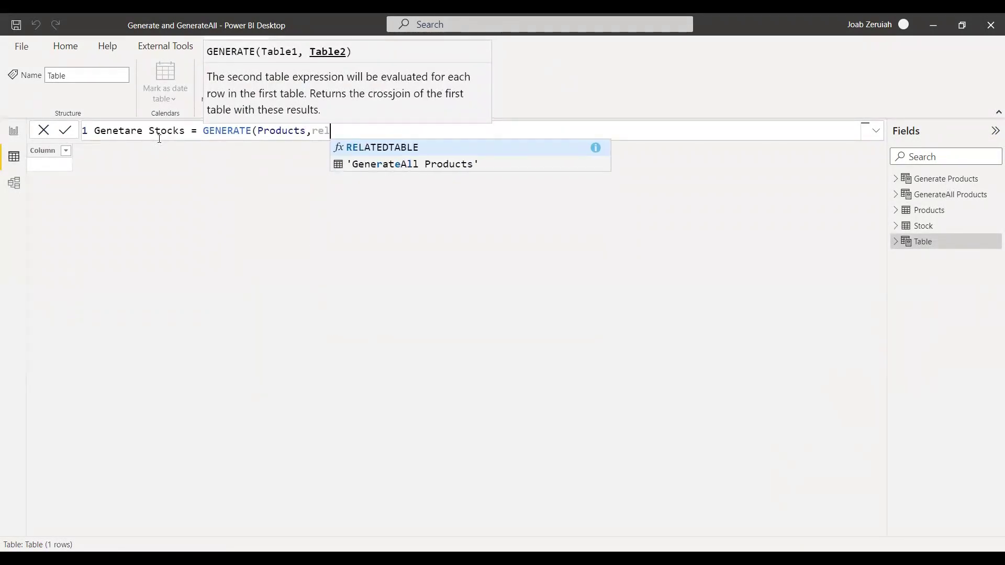
{"action": "type", "text": "staock"}
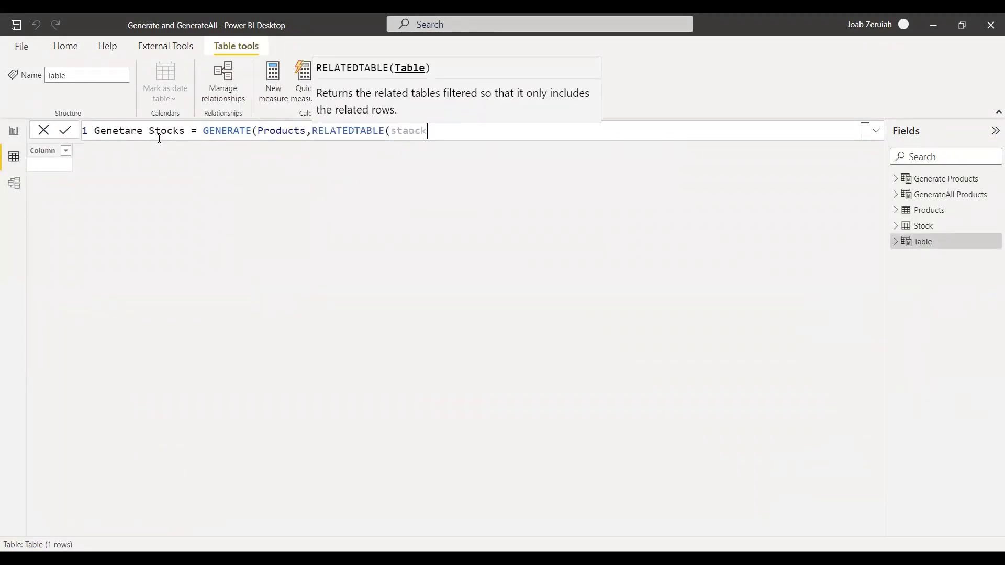
{"action": "key", "text": "BackSpace"}
{"action": "key", "text": "BackSpace"}
{"action": "key", "text": "BackSpace"}
{"action": "key", "text": "BackSpace"}
{"action": "key", "text": "BackSpace"}
{"action": "key", "text": "BackSpace"}
{"action": "type", "text": "Stock)"}
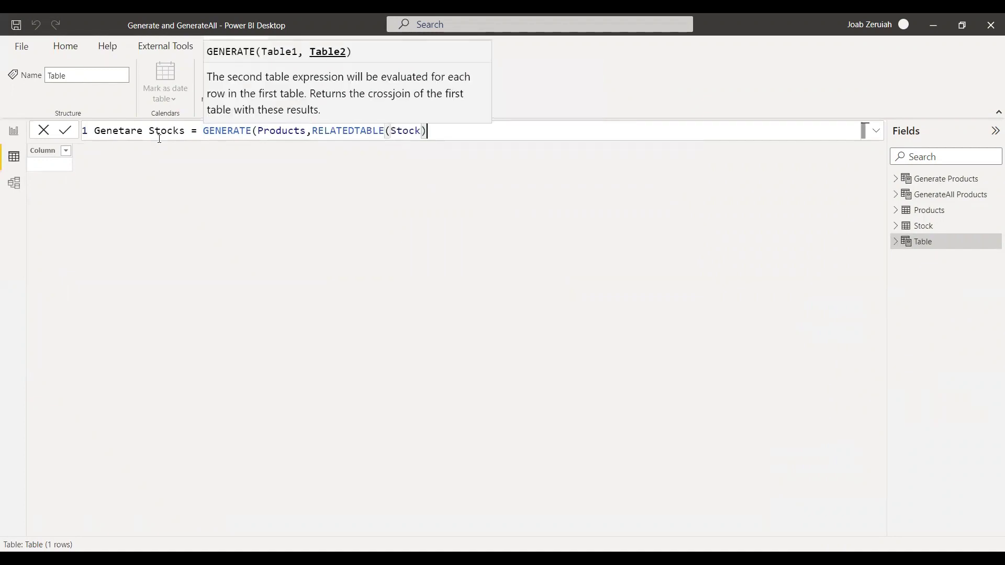
{"action": "type", "text": ")"}
{"action": "key", "text": "Return"}
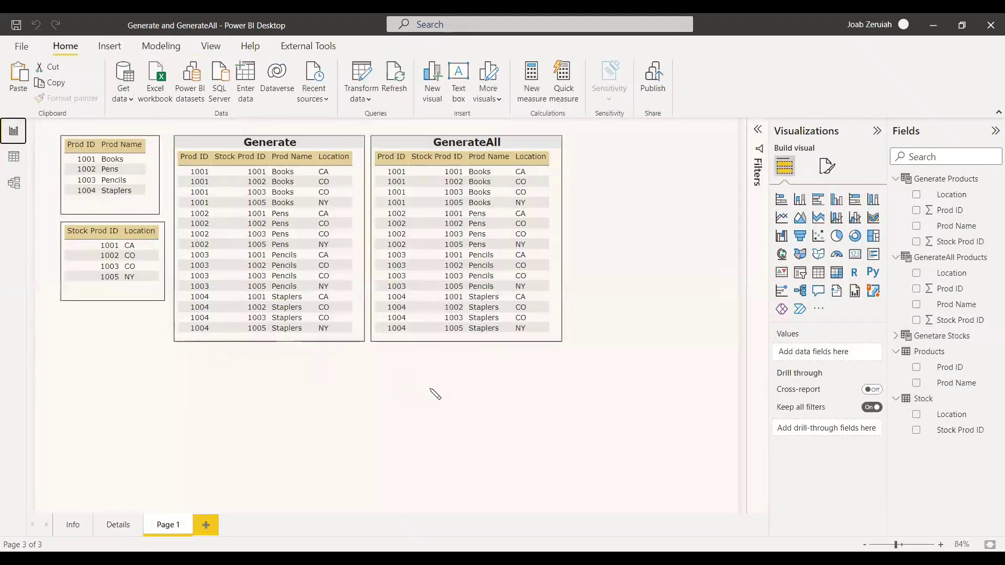
Add a table visual to Page 1 with Prod ID, Stock Prod ID, Prod Name and Location from Genetare Stocks
{"action": "left_click", "coordinate": [817, 273]}
{"action": "left_click", "coordinate": [896, 335]}
{"action": "left_click", "coordinate": [916, 367]}
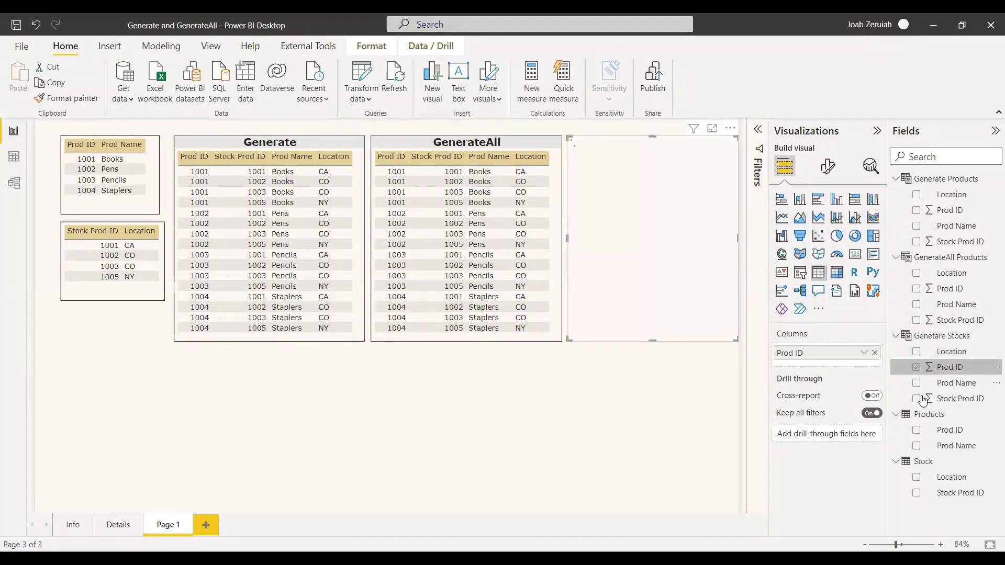
{"action": "left_click", "coordinate": [916, 398]}
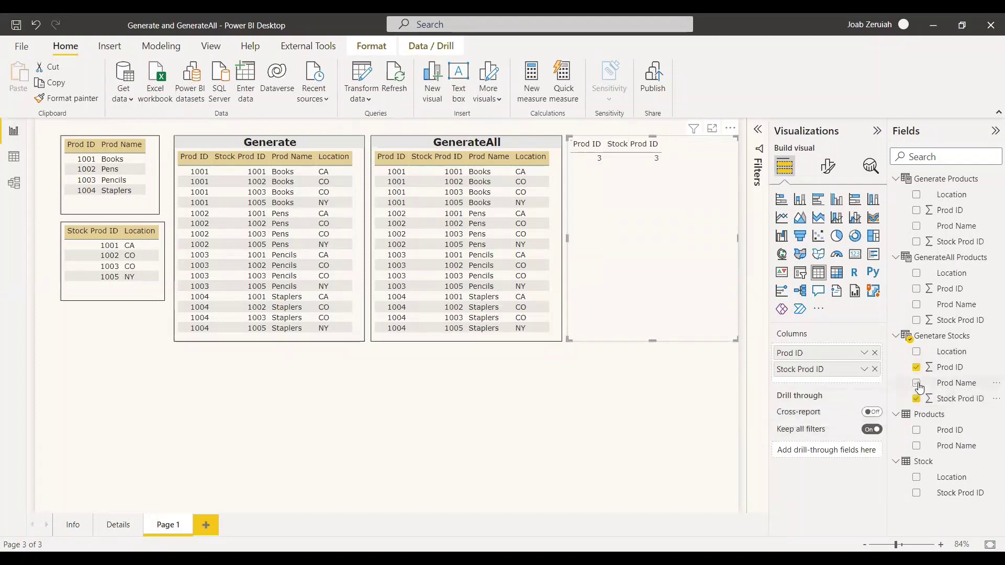
{"action": "left_click", "coordinate": [915, 382]}
{"action": "left_click", "coordinate": [916, 351]}
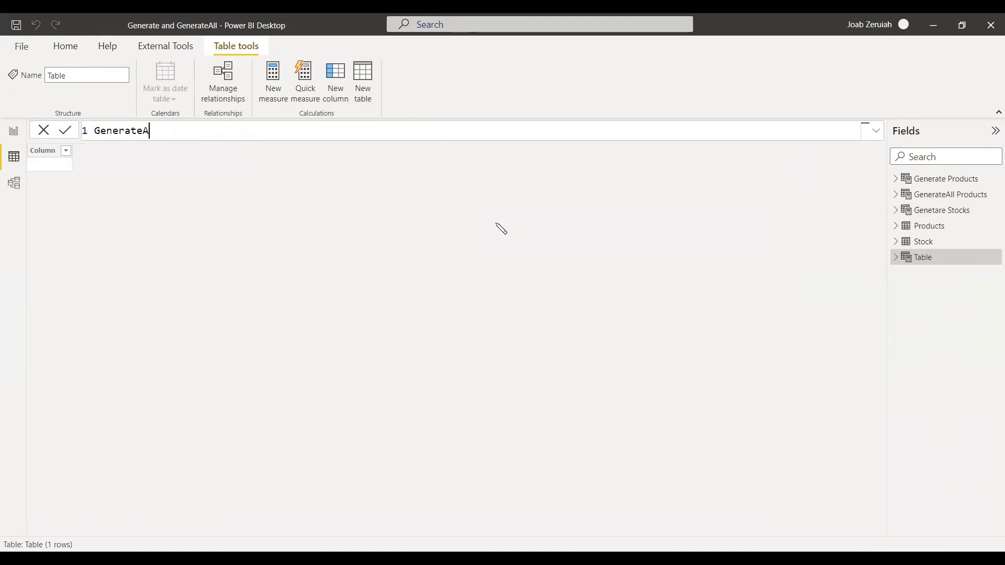
Create a calculated table with the formula GenerateAll Stocks = GENERATEALL(Products,RELATEDTABLE(Stock))
{"action": "type", "text": "Stocks = genare"}
{"action": "key", "text": "Up"}
{"action": "key", "text": "Tab"}
{"action": "type", "text": "Products, rela"}
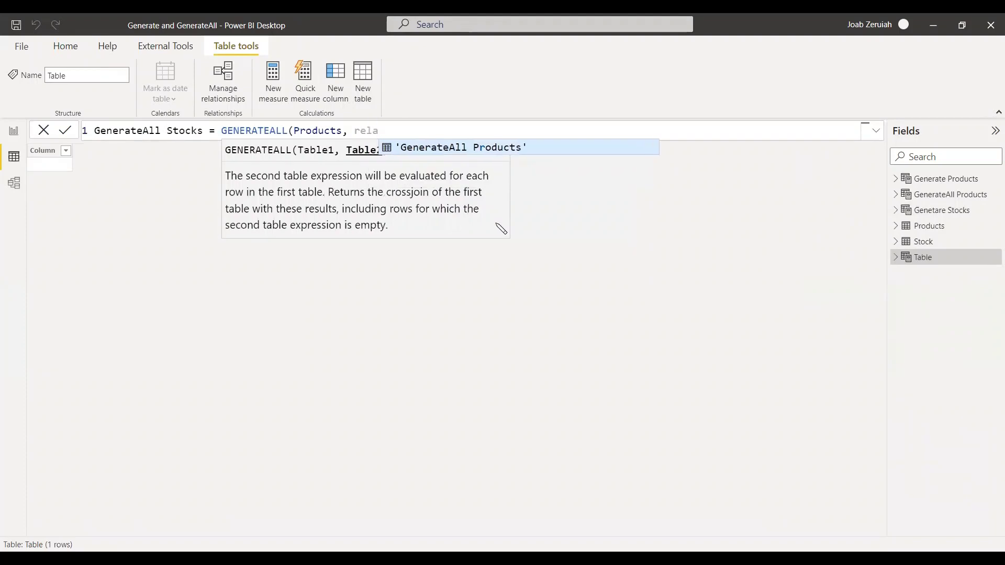
{"action": "key", "text": "Tab"}
{"action": "type", "text": "stock))"}
{"action": "key", "text": "Return"}
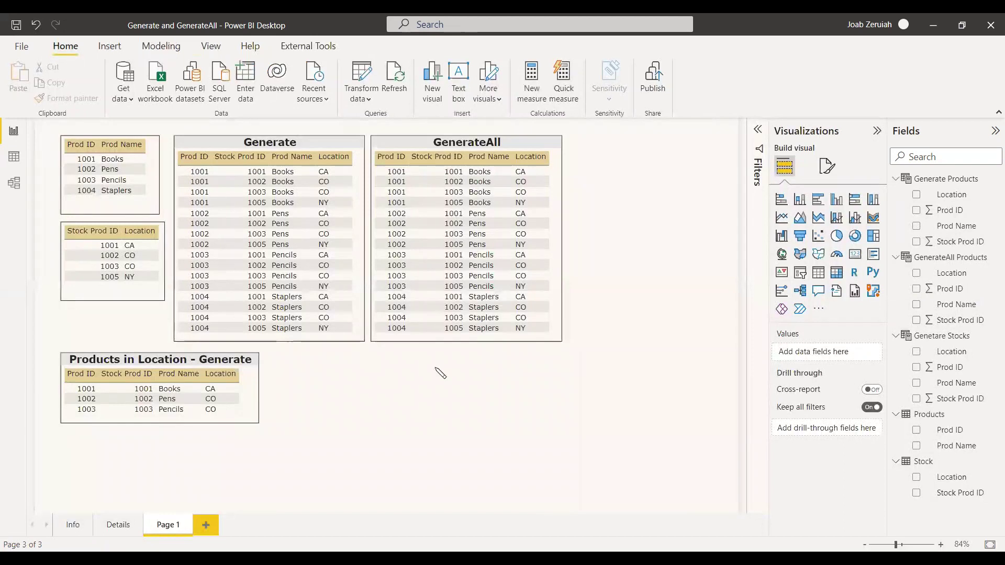
Add a table visual to Page 1 with Prod ID, Stock Prod ID, Prod Name and Location from GenerateAll Stocks
{"action": "left_click", "coordinate": [817, 272]}
{"action": "left_click", "coordinate": [916, 241]}
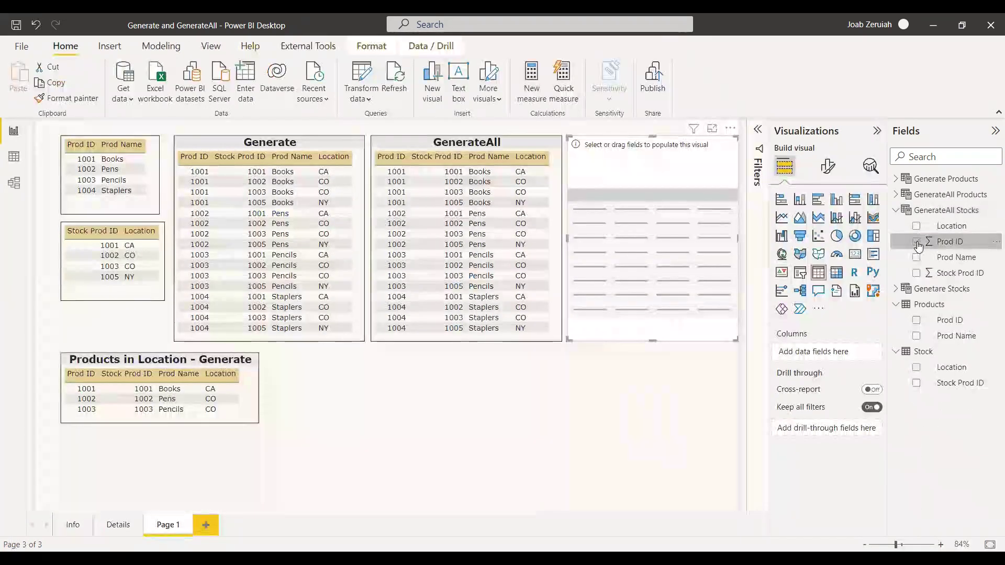
{"action": "left_click", "coordinate": [915, 273]}
{"action": "left_click", "coordinate": [916, 257]}
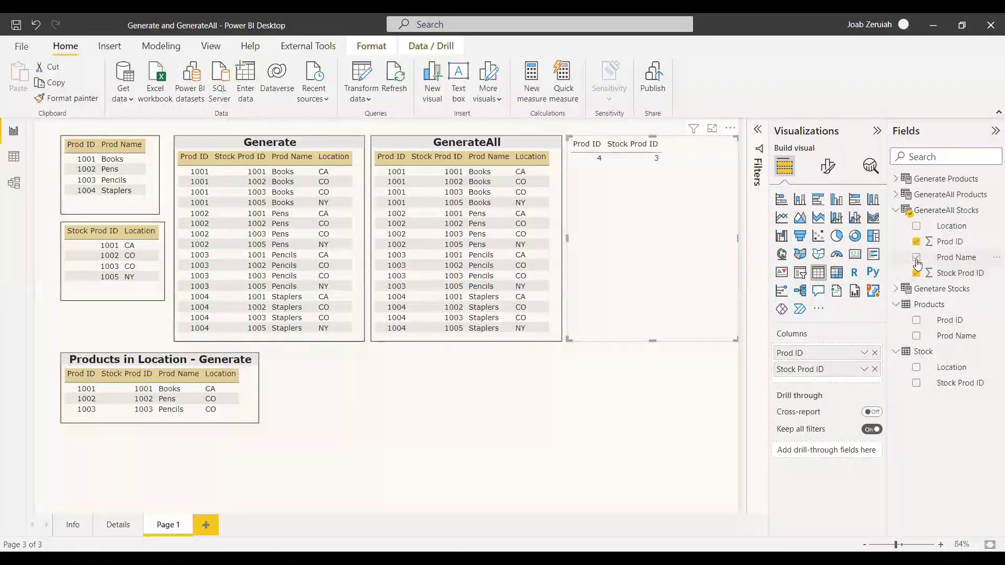
{"action": "left_click", "coordinate": [917, 226]}
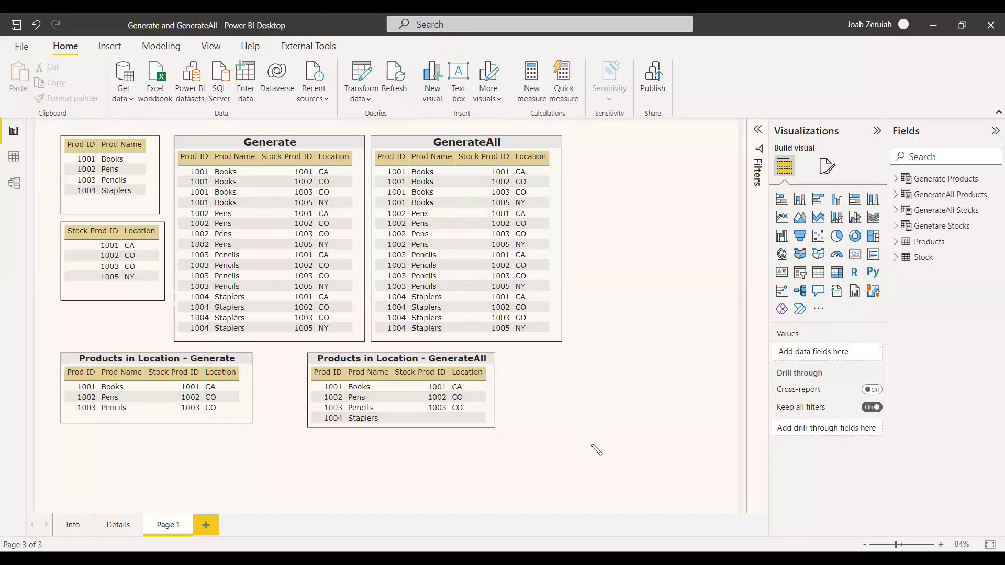
{"action": "left_click", "coordinate": [218, 403]}
{"action": "left_click", "coordinate": [429, 433]}
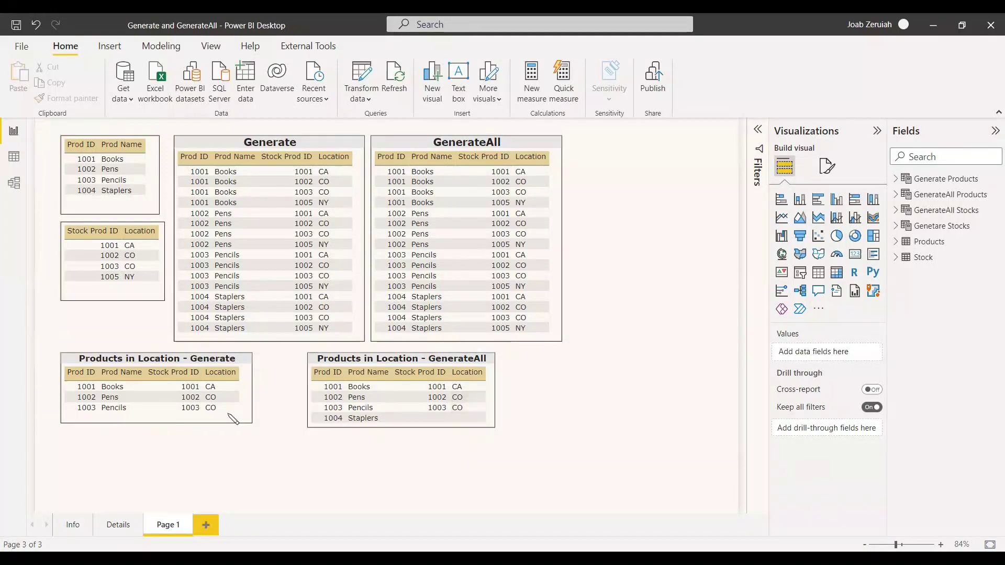
Create a calculated table with the formula Generate Products CO = GENERATE(Products, CALCULATETABLE(Stock,Stock[Location] = "CO"))
{"action": "left_click", "coordinate": [13, 157]}
{"action": "left_click", "coordinate": [369, 63]}
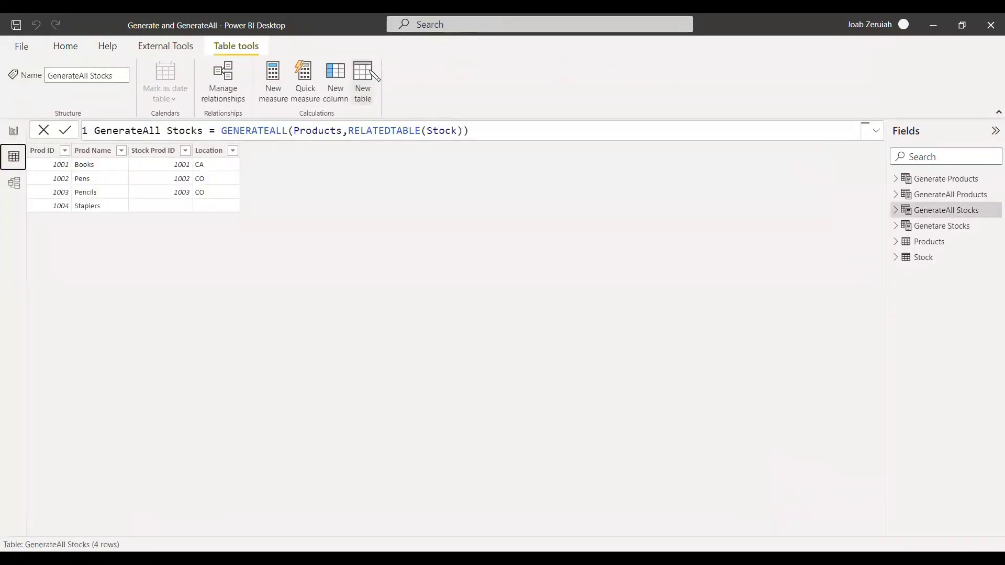
{"action": "type", "text": "Generate Products Co"}
{"action": "key", "text": "BackSpace"}
{"action": "type", "text": "O ="}
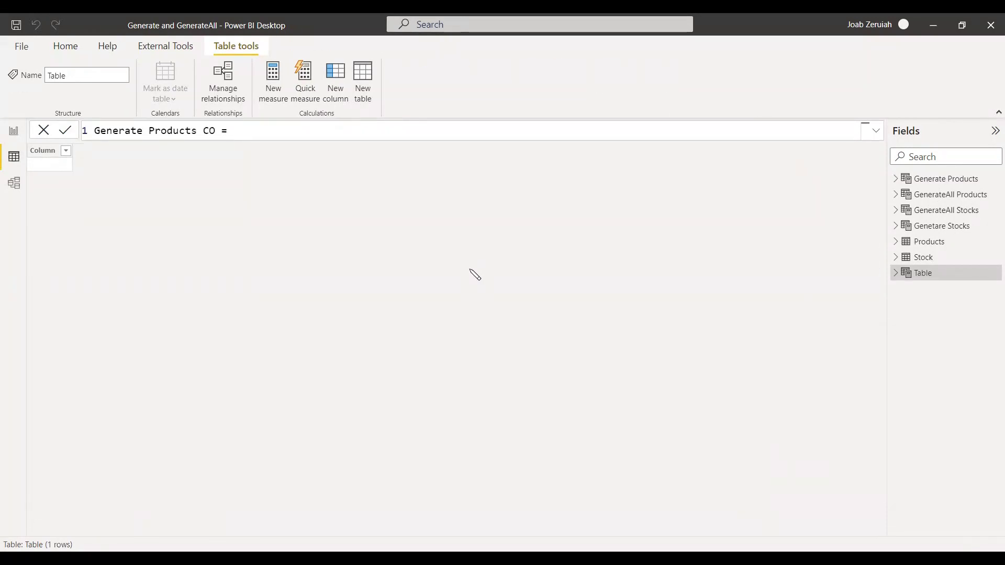
{"action": "type", "text": " GENERATE(Products"}
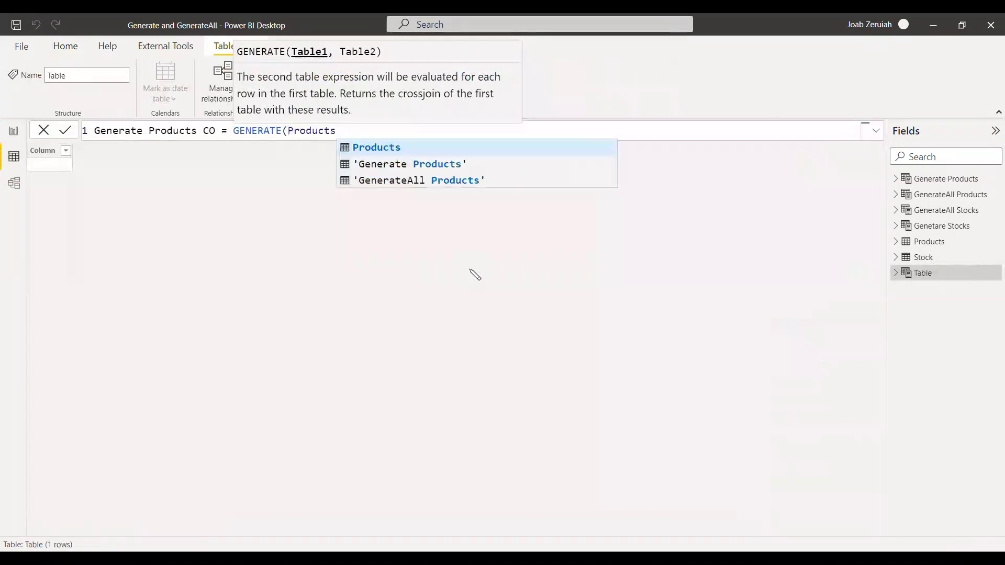
{"action": "type", "text": ","}
{"action": "key", "text": "shift+Return"}
{"action": "key", "text": "Tab"}
{"action": "key", "text": "Tab"}
{"action": "type", "text": "calc"}
{"action": "key", "text": "Tab"}
{"action": "type", "text": "stock"}
{"action": "key", "text": "Tab"}
{"action": "type", "text": ","}
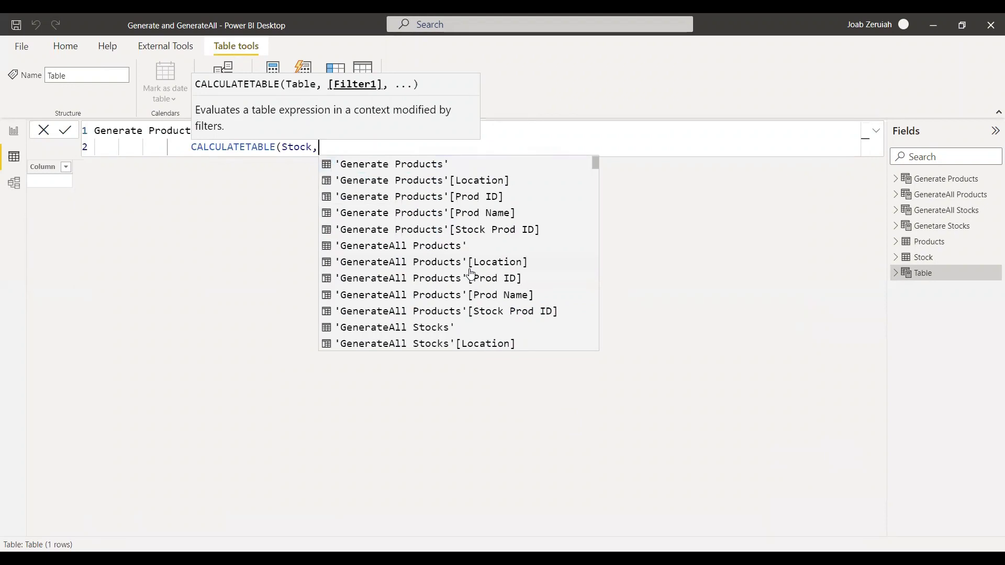
{"action": "type", "text": "sto"}
{"action": "left_click", "coordinate": [401, 232]}
{"action": "type", "text": "= \"CO\"))"}
{"action": "key", "text": "Return"}
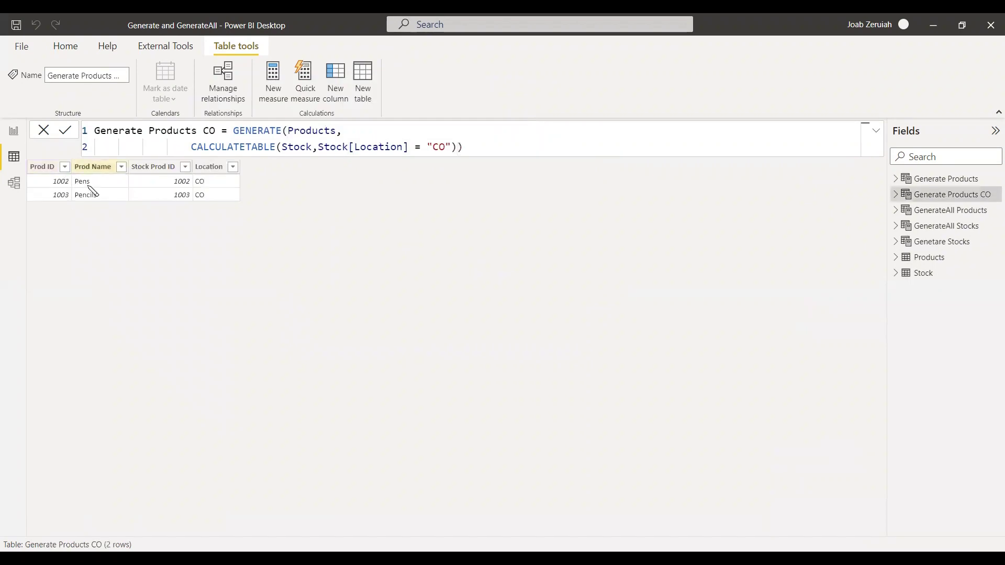
Add a table visual to Page 1 with Prod ID, Prod Name, Stock Prod ID and Location from Generate Products CO
{"action": "left_click", "coordinate": [19, 137]}
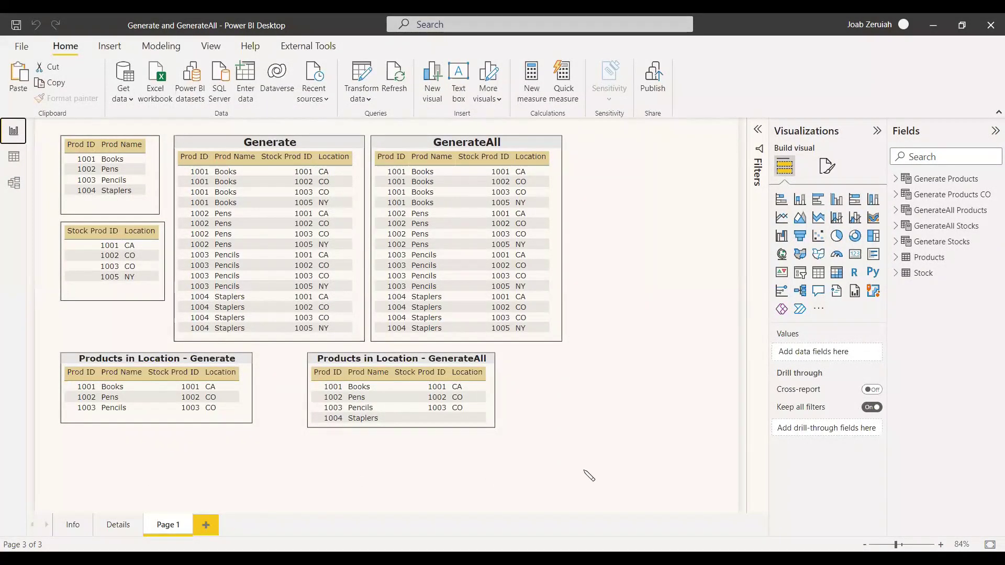
{"action": "left_click", "coordinate": [818, 272]}
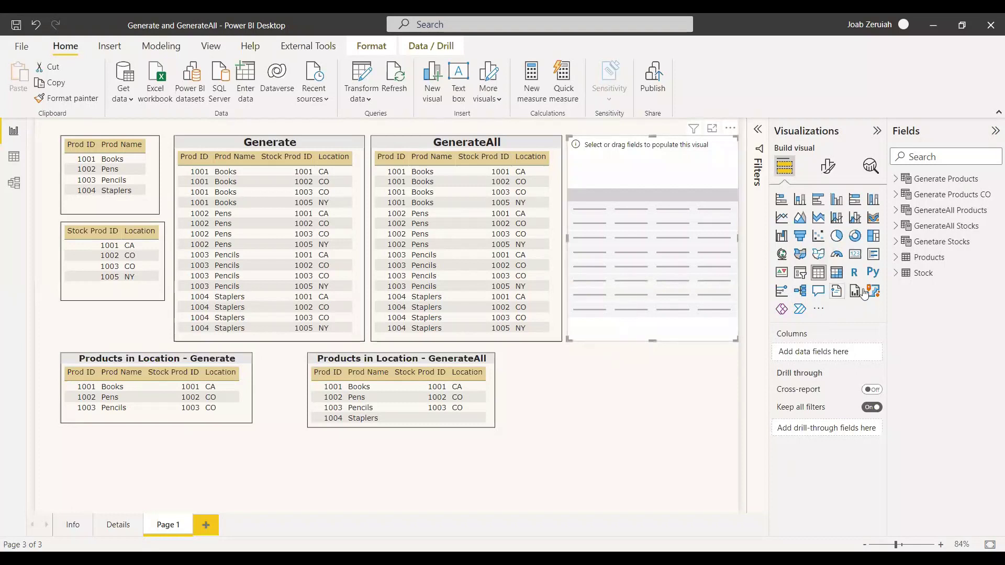
{"action": "left_click", "coordinate": [896, 196]}
{"action": "left_click", "coordinate": [915, 226]}
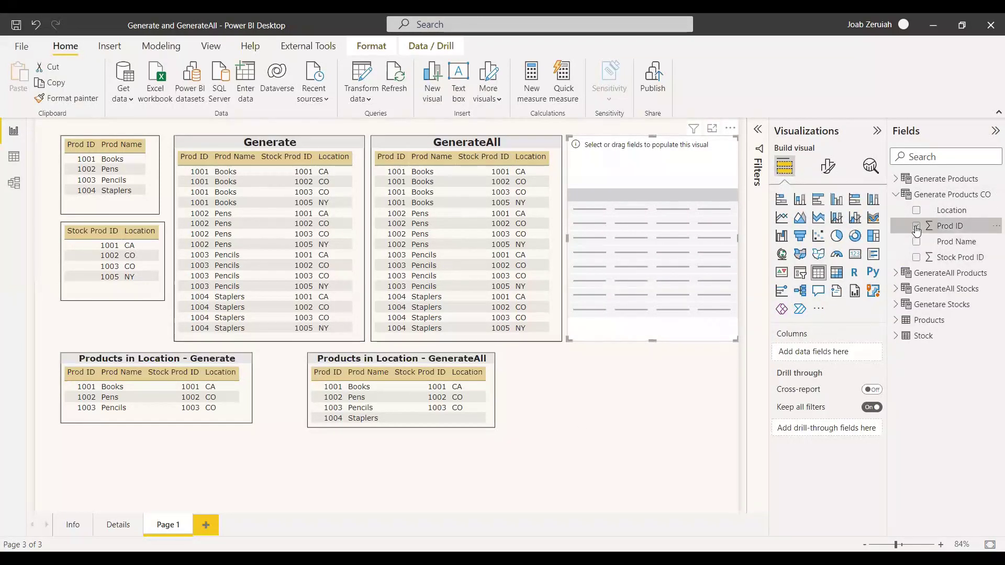
{"action": "left_click", "coordinate": [915, 241]}
{"action": "left_click", "coordinate": [915, 256]}
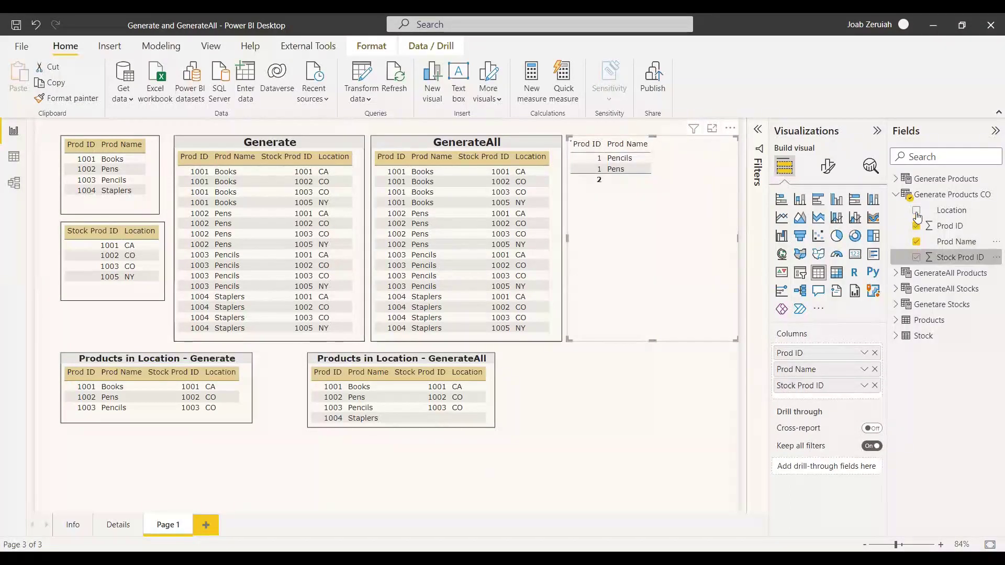
{"action": "left_click", "coordinate": [916, 209]}
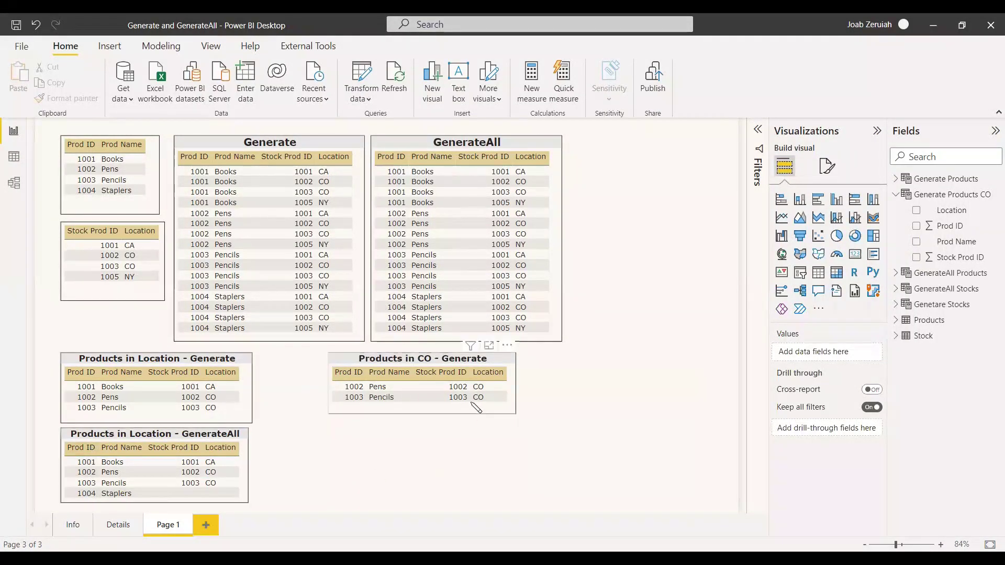
Create a calculated table with the formula GenerateAll Products CO = GENERATEALL(Products, CALCULATETABLE(Stock,Stock[Location] = "CO"))
{"action": "left_click", "coordinate": [14, 157]}
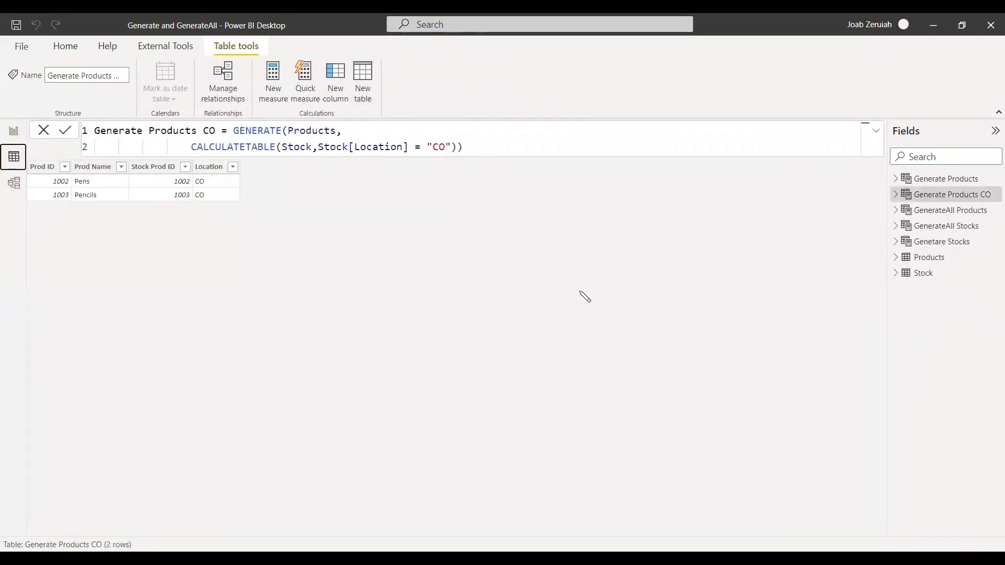
{"action": "type", "text": "e"}
{"action": "type", "text": "All Products"}
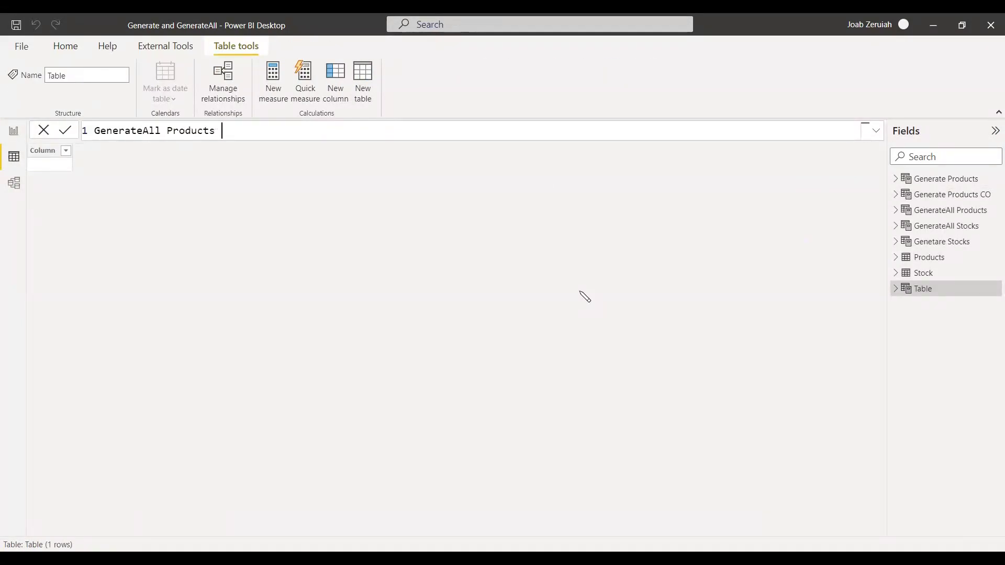
{"action": "type", "text": " CO = GENERATEALL(Products"}
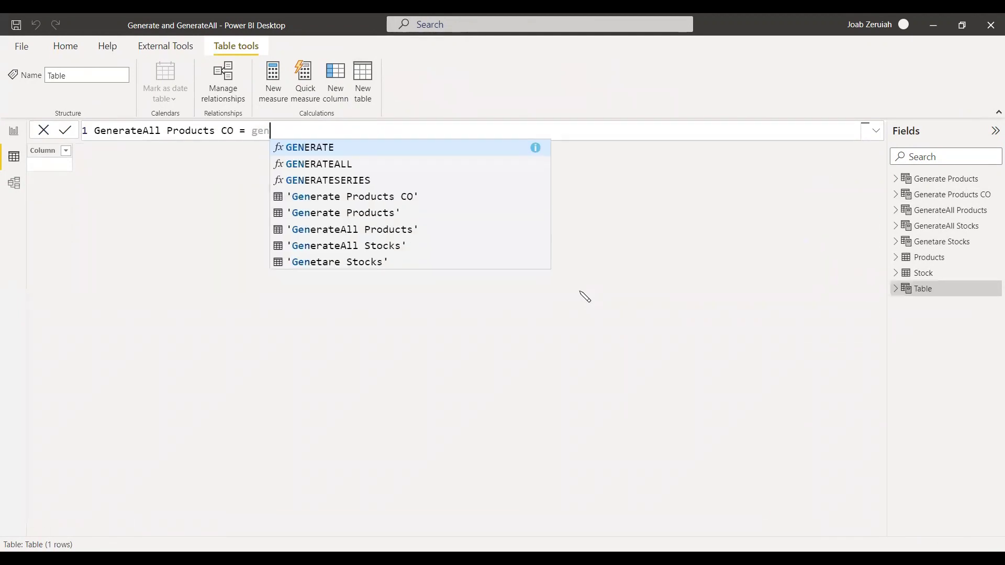
{"action": "type", "text": ","}
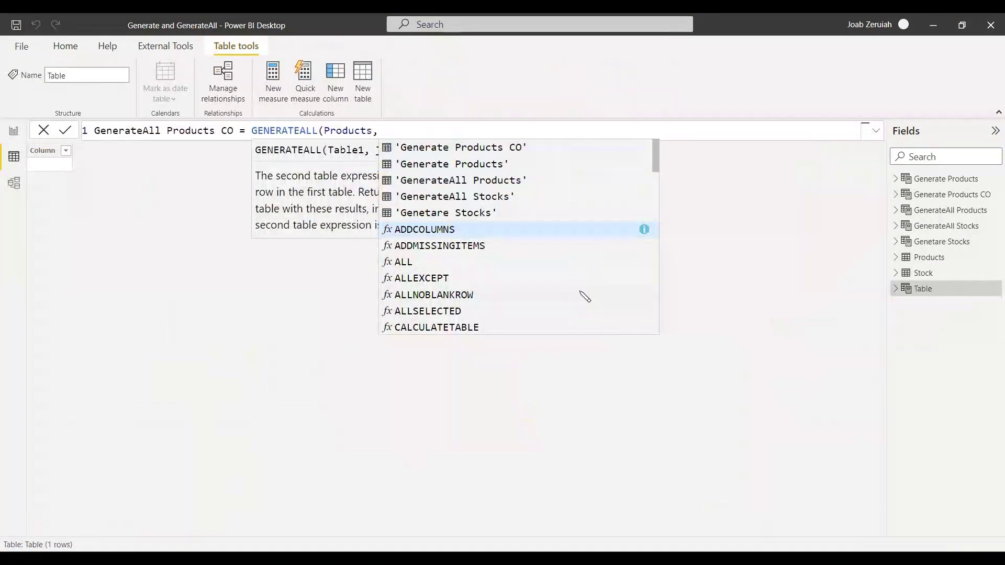
{"action": "key", "text": "shift+Return"}
{"action": "key", "text": "Tab"}
{"action": "key", "text": "Tab"}
{"action": "key", "text": "Tab"}
{"action": "key", "text": "Tab"}
{"action": "key", "text": "Tab"}
{"action": "type", "text": "CALCULATETABLE("}
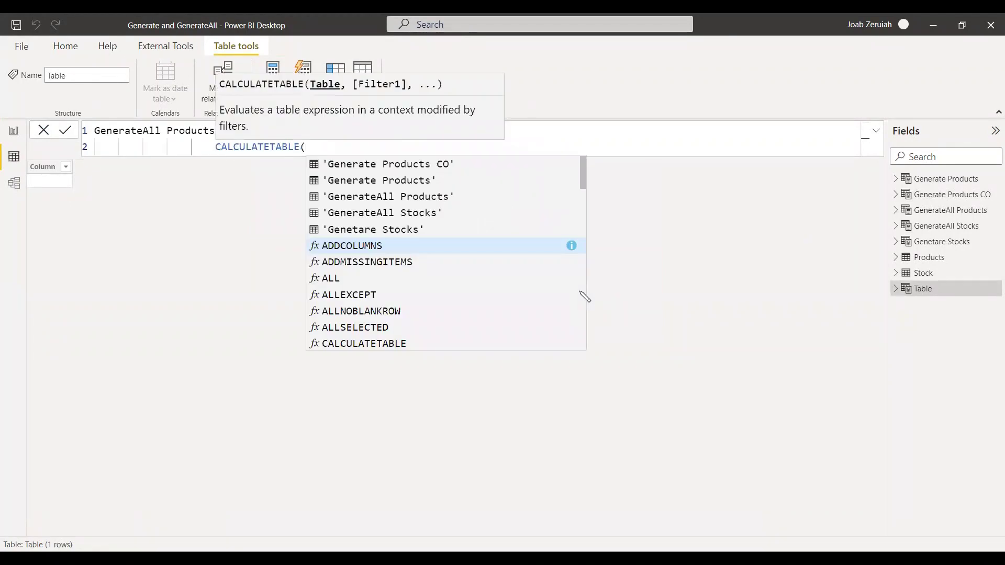
{"action": "type", "text": "Stock, "}
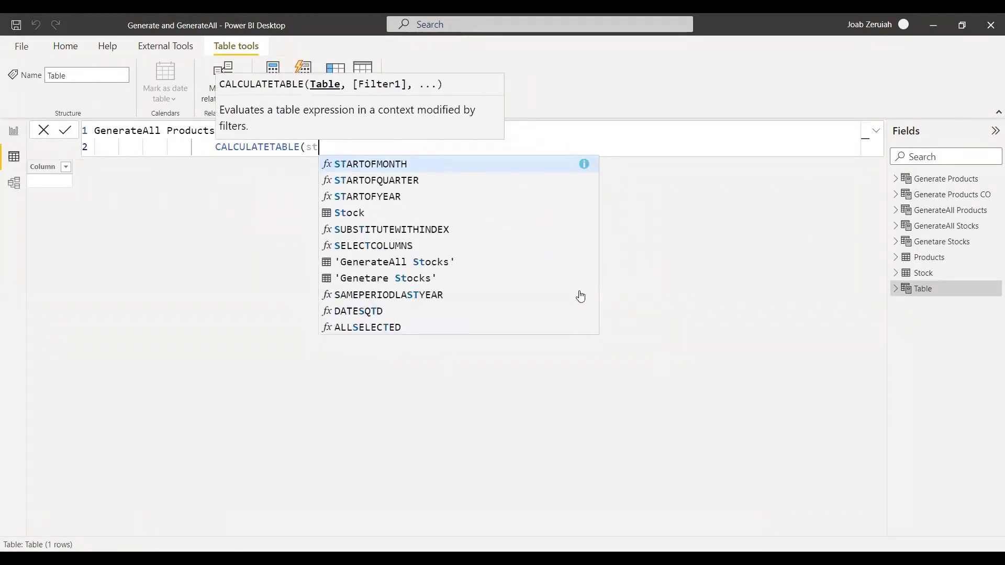
{"action": "type", "text": "loca"}
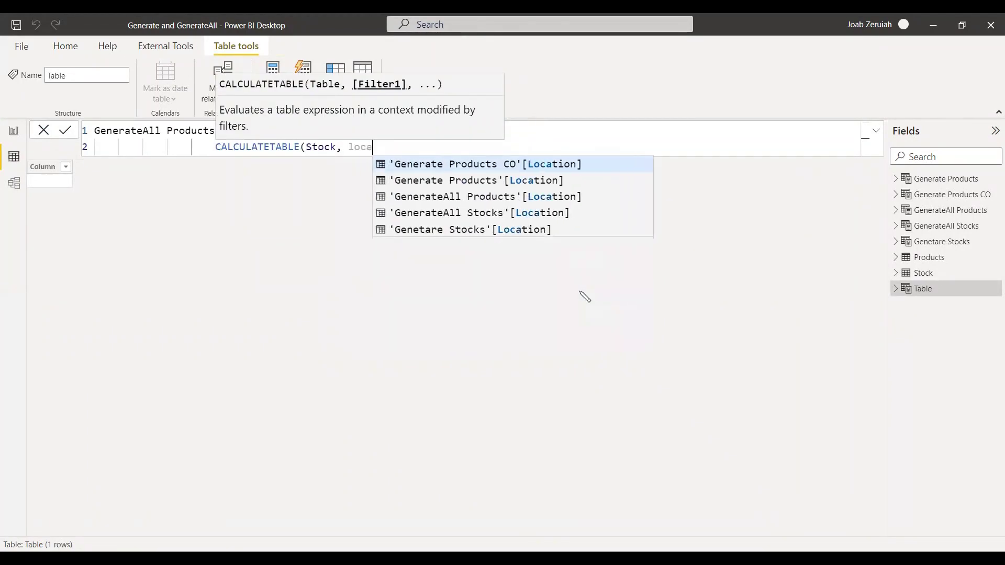
{"action": "key", "text": "BackSpace"}
{"action": "key", "text": "BackSpace"}
{"action": "key", "text": "BackSpace"}
{"action": "key", "text": "BackSpace"}
{"action": "key", "text": "BackSpace"}
{"action": "type", "text": "Stock[Location] = \""}
{"action": "type", "text": "CO"}
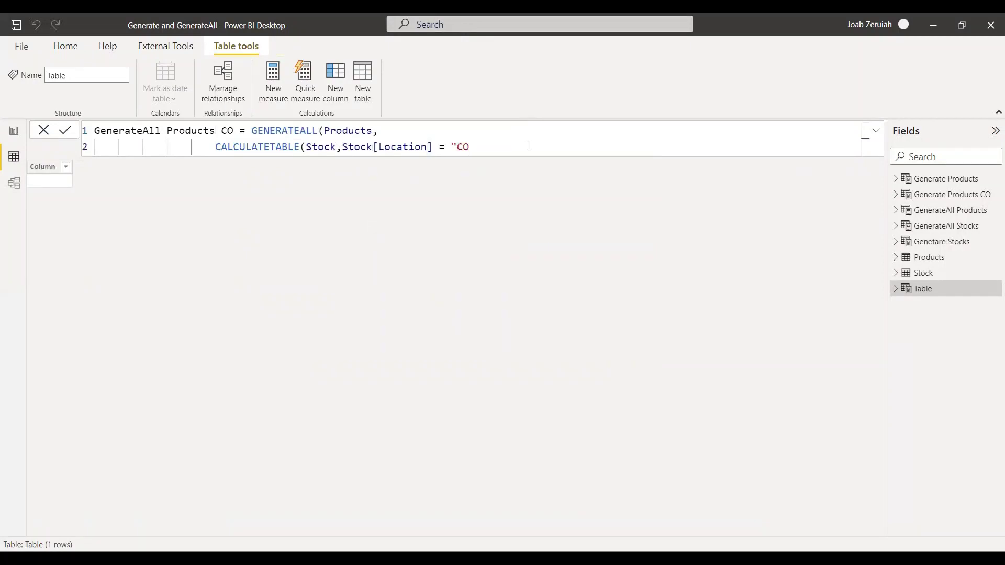
{"action": "type", "text": "\"))"}
{"action": "key", "text": "Return"}
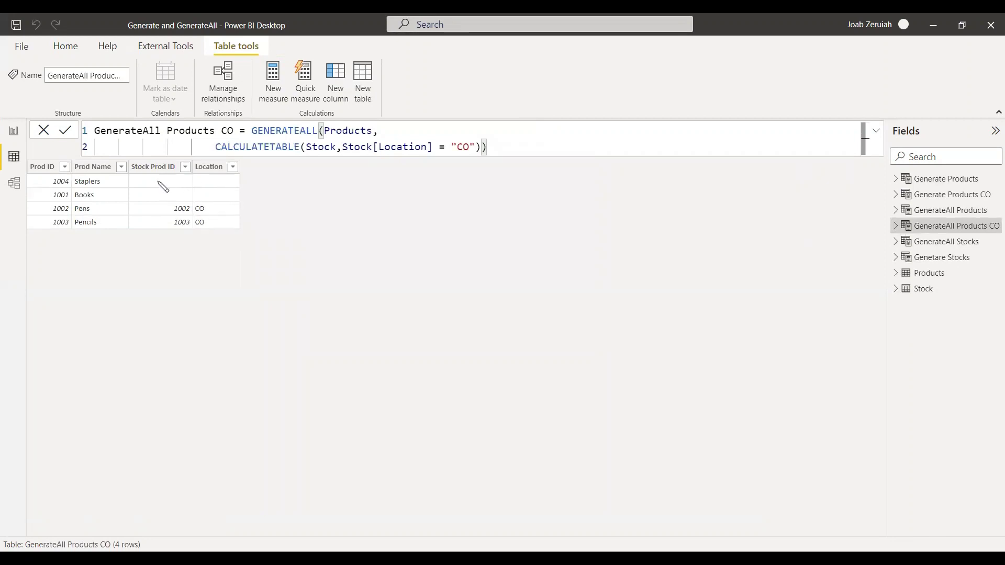
Add a table visual to Page 1 with Prod ID, Prod Name, Stock Prod ID and Location from GenerateAll Products CO
{"action": "left_click", "coordinate": [14, 131]}
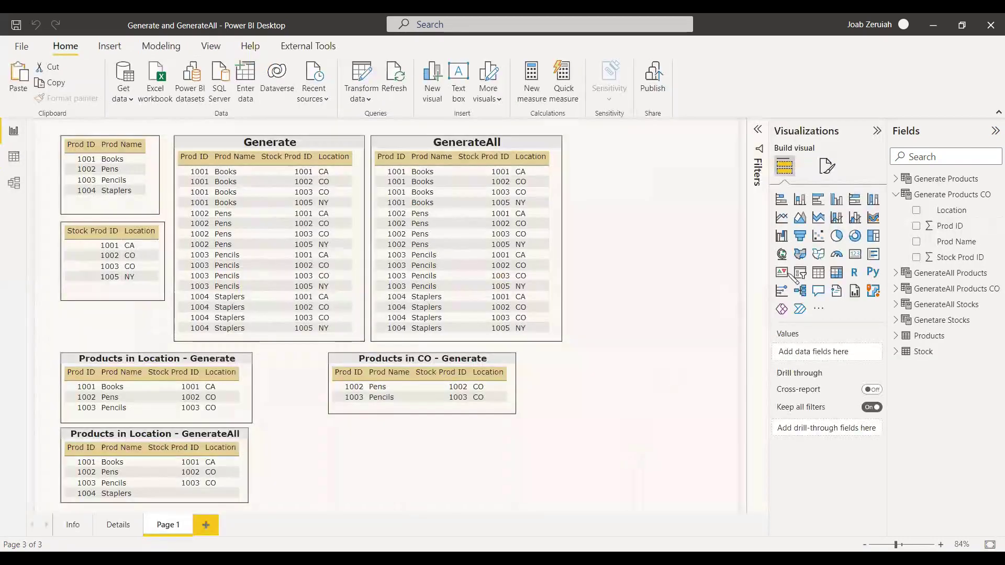
{"action": "left_click", "coordinate": [818, 273]}
{"action": "left_click", "coordinate": [916, 257]}
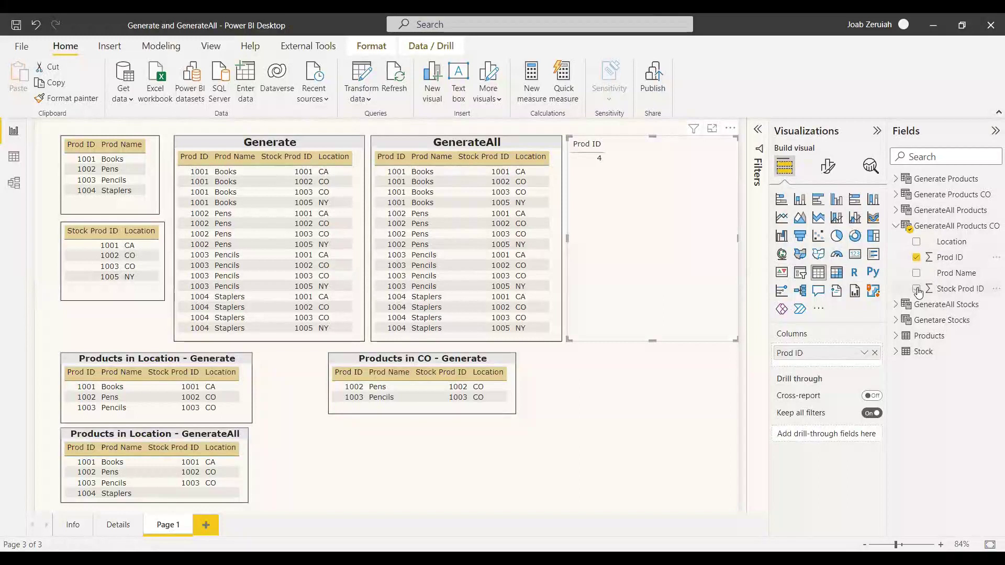
{"action": "left_click", "coordinate": [915, 272]}
{"action": "left_click", "coordinate": [916, 288]}
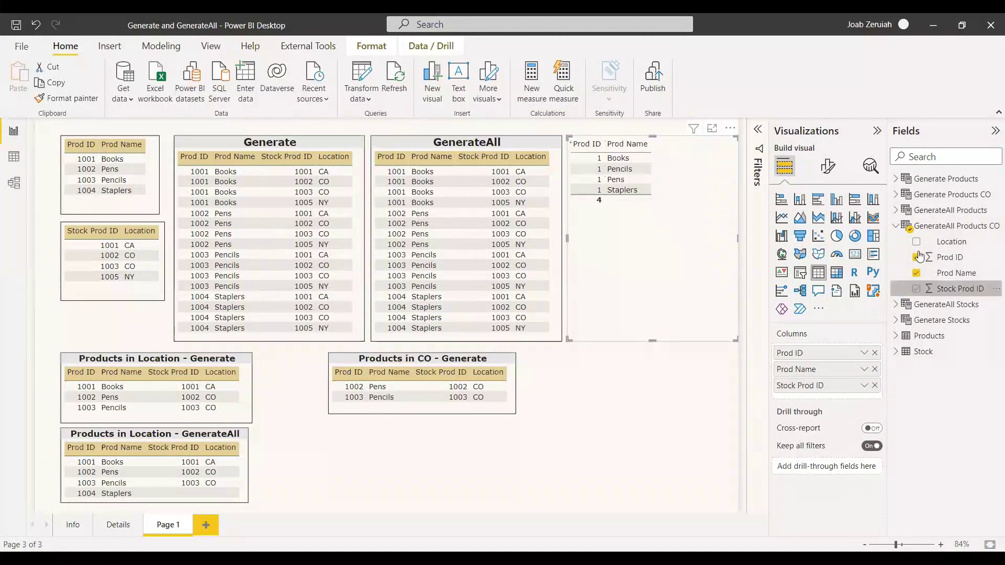
{"action": "left_click", "coordinate": [916, 241]}
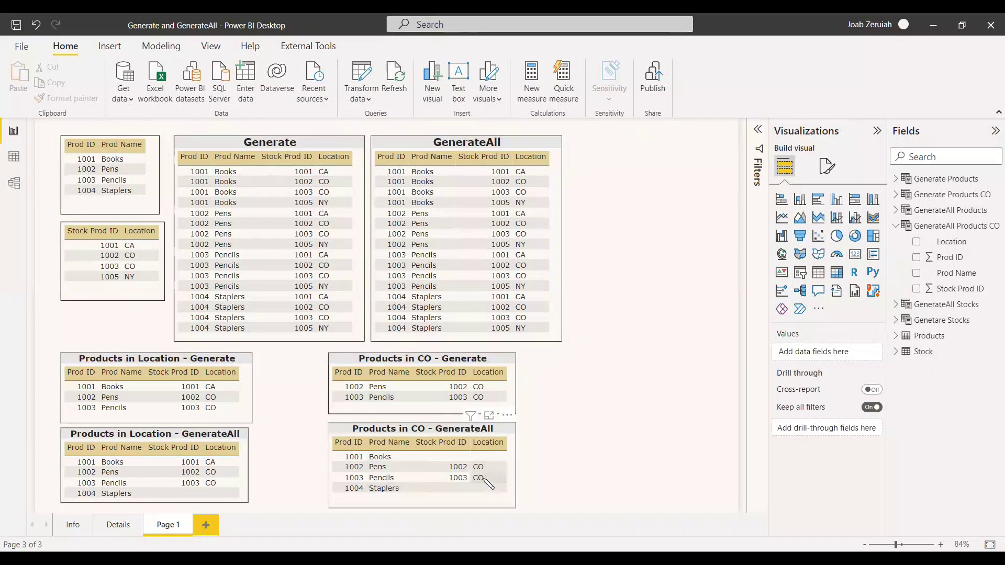
Compare the Products in Location - Generate table visual with the Products in Location - GenerateAll one on Page 1
{"action": "left_click", "coordinate": [244, 413]}
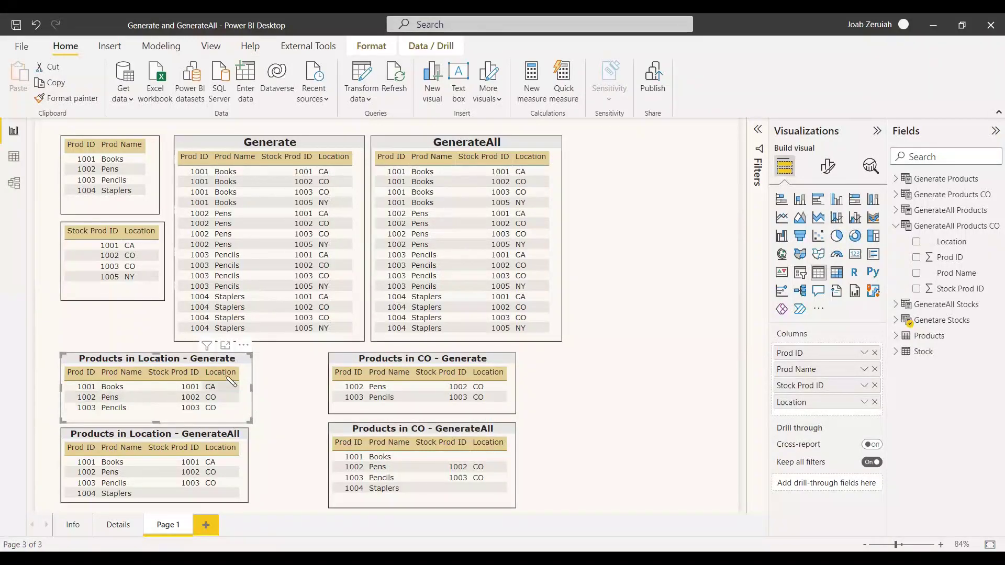
{"action": "left_click", "coordinate": [246, 479]}
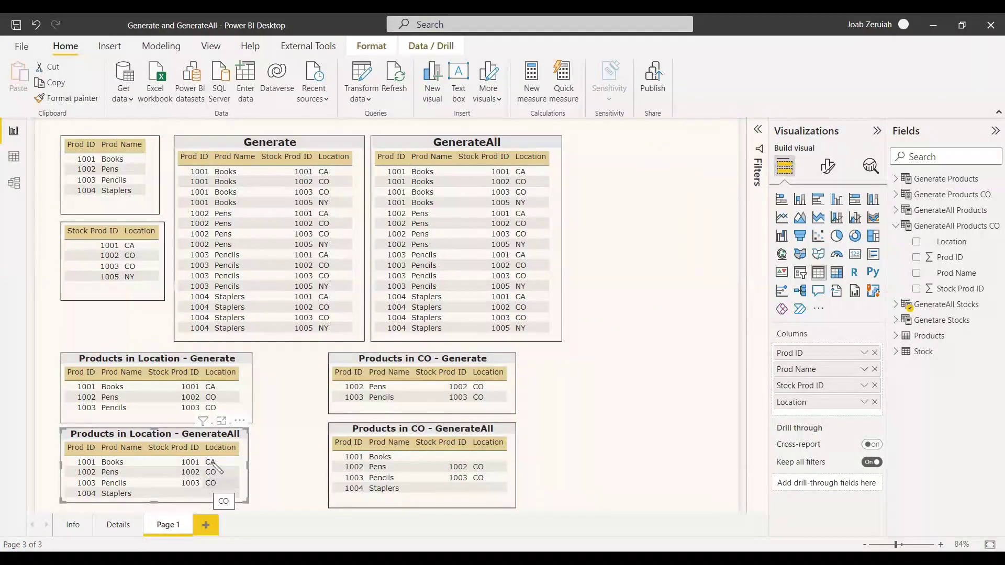
{"action": "left_click", "coordinate": [300, 440]}
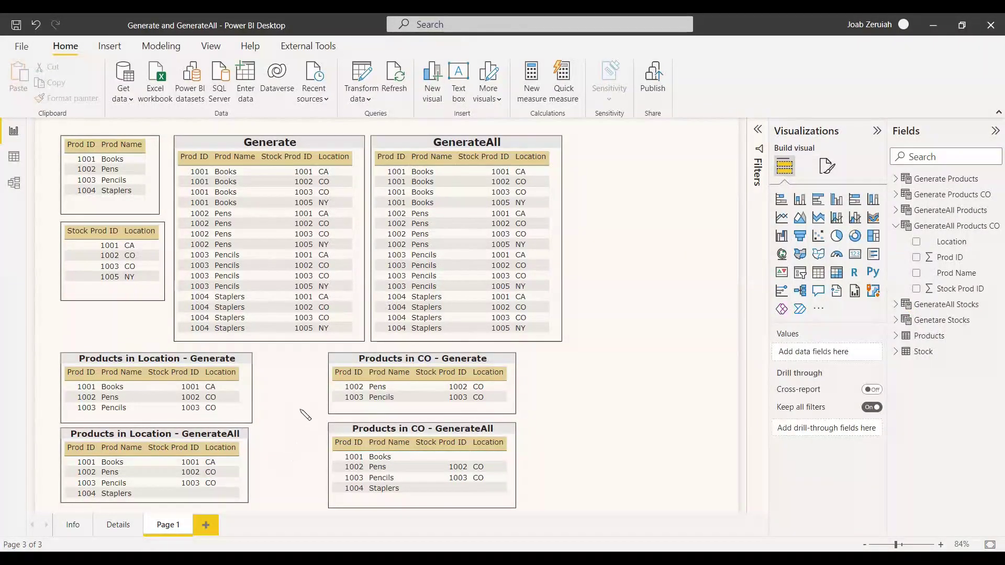